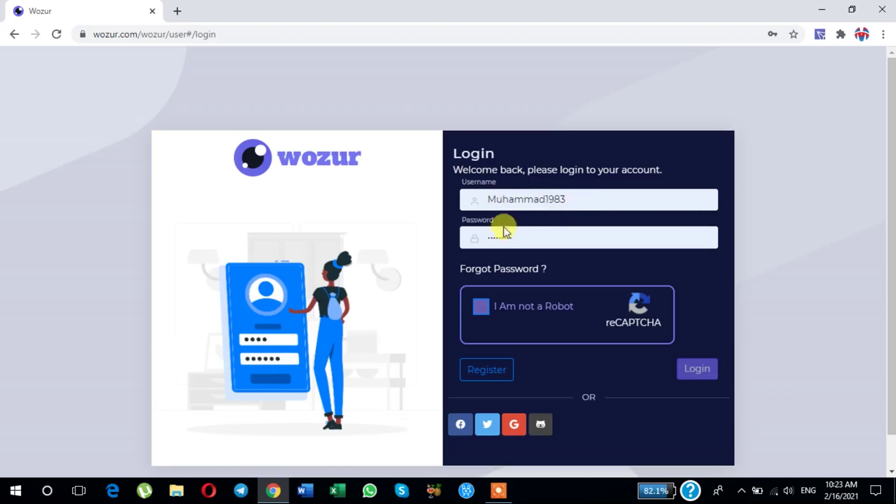
# Complete the not-a-robot check and log in to the Wozur account with the prefilled credentials.
pyautogui.click(529, 318)
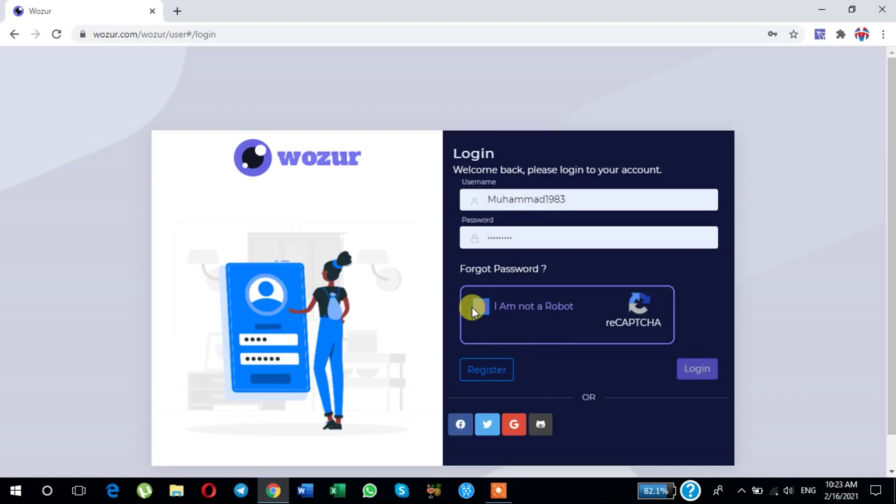
pyautogui.click(483, 307)
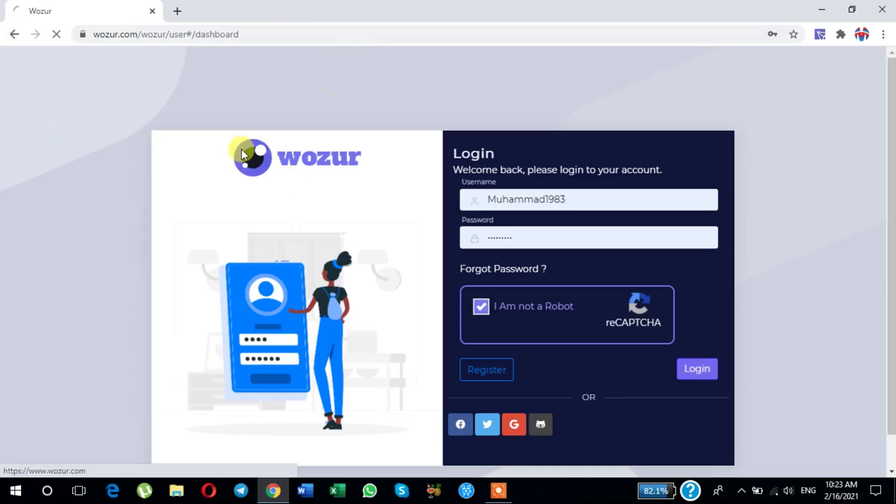
# Review the income and wallet balances on the dashboard, keeping a blank browser tab open alongside it.
pyautogui.scroll(-2, 251, 309)
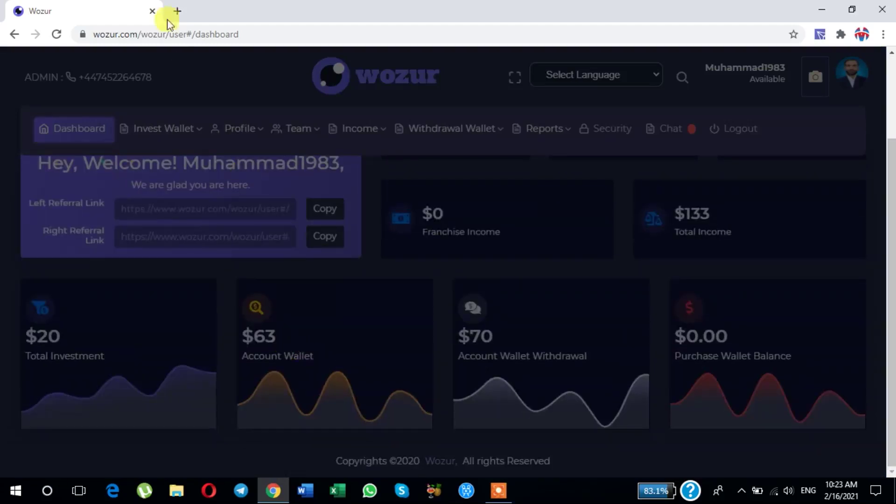
pyautogui.click(177, 10)
pyautogui.click(94, 13)
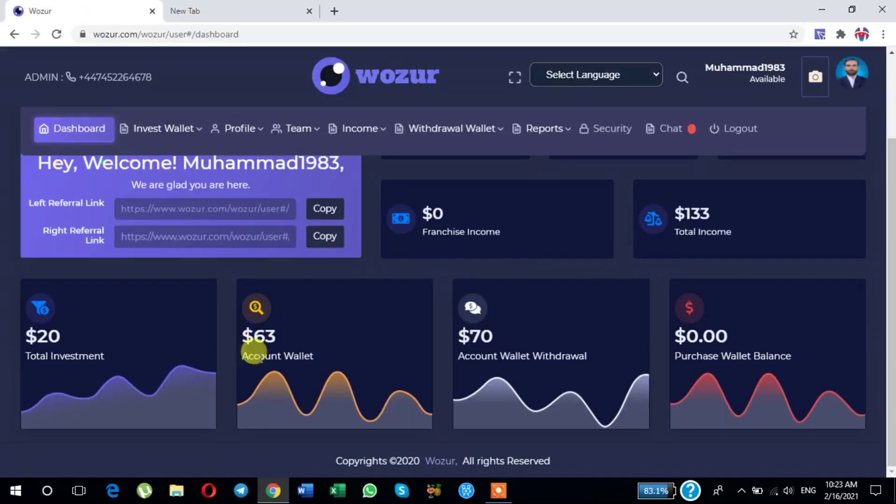
pyautogui.scroll(1, 290, 356)
pyautogui.scroll(-1, 290, 356)
pyautogui.scroll(2, 289, 355)
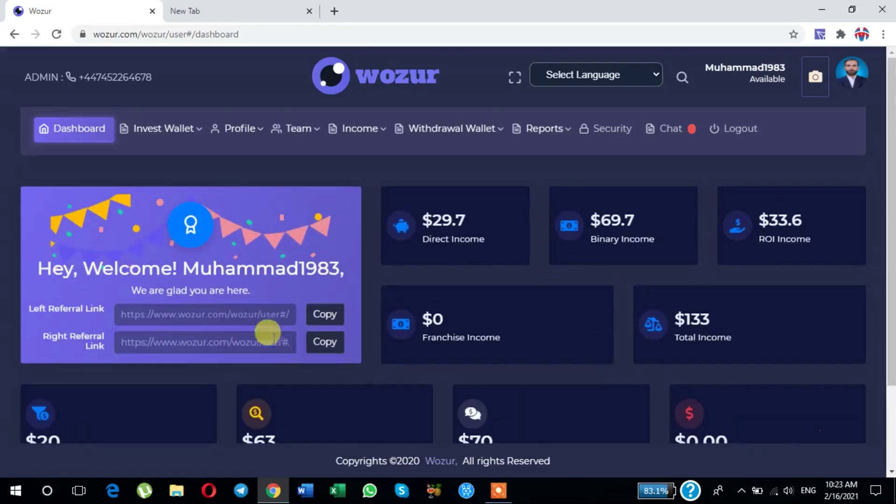
pyautogui.scroll(-1, 286, 365)
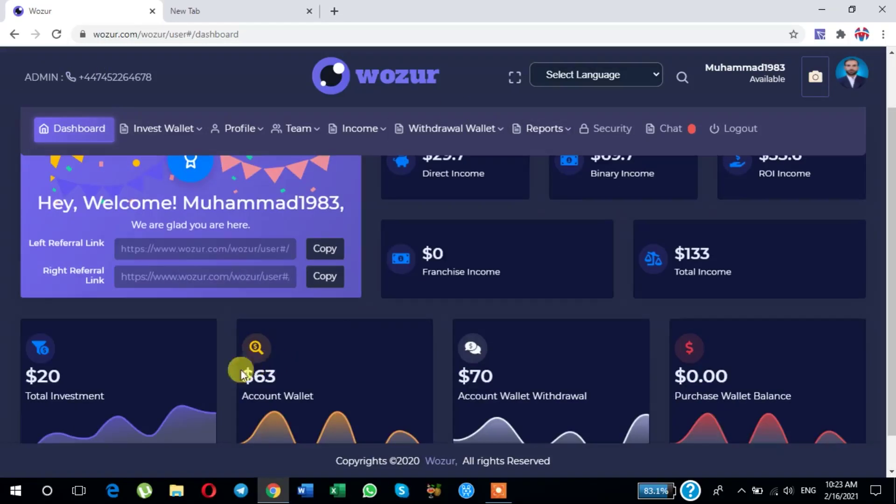
pyautogui.scroll(1, 257, 357)
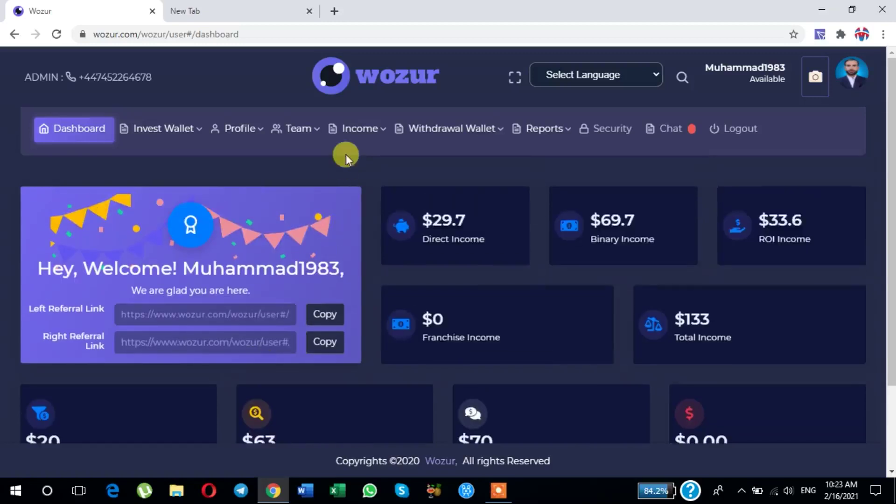
# Examine the entries of the Binary Income report and return to the dashboard's wallet balances.
pyautogui.moveTo(355, 132)
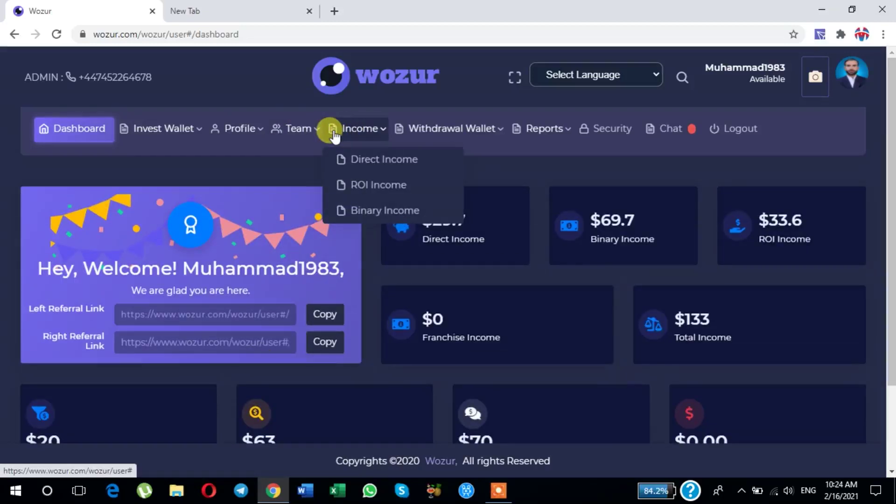
pyautogui.click(386, 212)
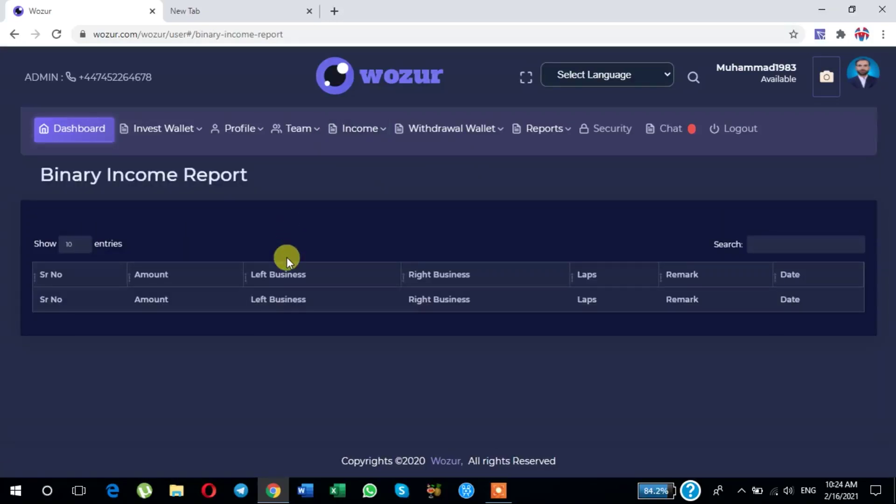
pyautogui.scroll(-2, 286, 257)
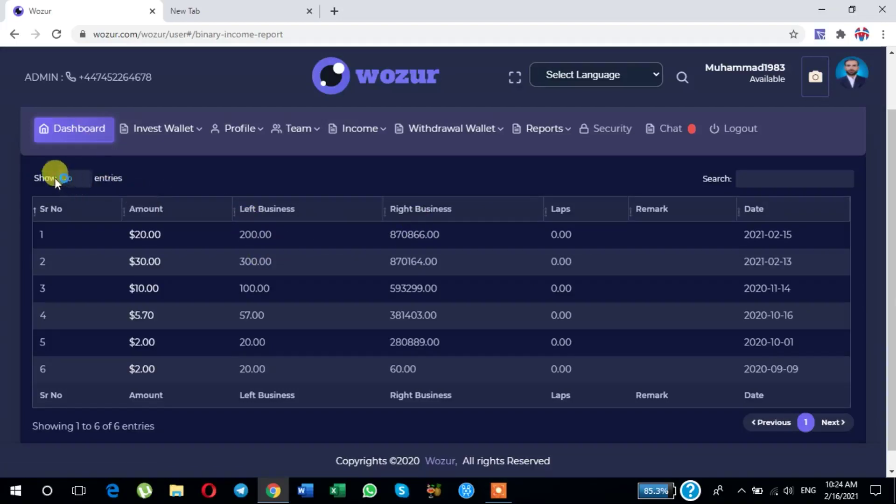
pyautogui.click(66, 135)
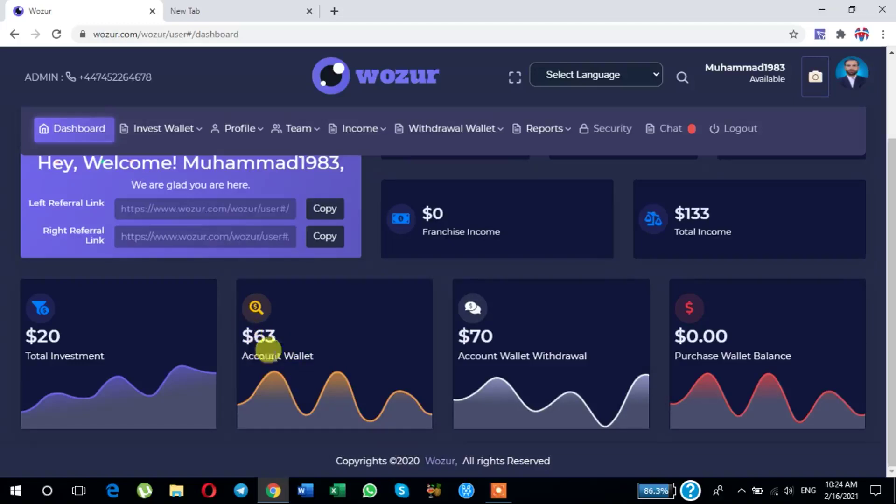
pyautogui.scroll(2, 266, 336)
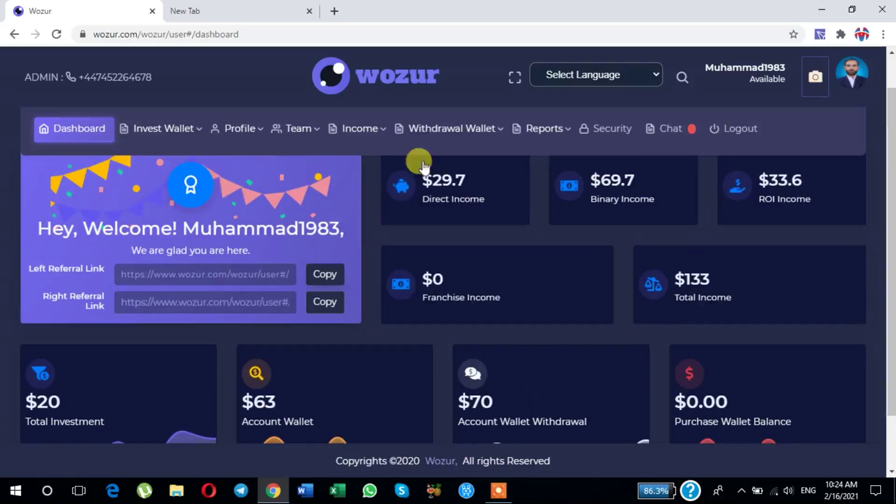
# Submit a withdrawal of 60 USD from the Account Wallet.
pyautogui.moveTo(440, 132)
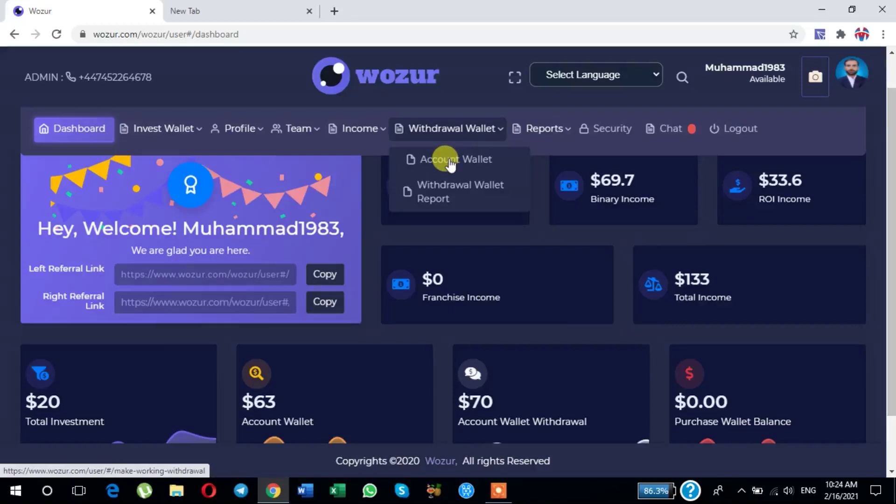
pyautogui.click(450, 162)
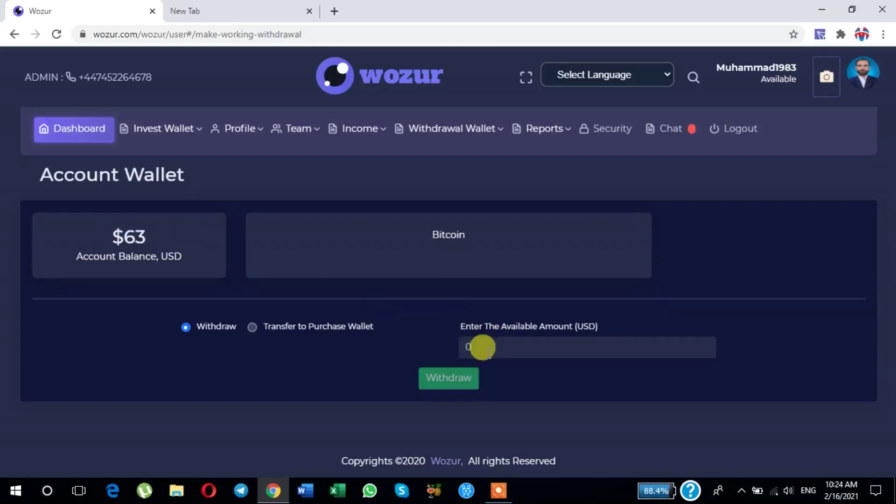
pyautogui.click(498, 347)
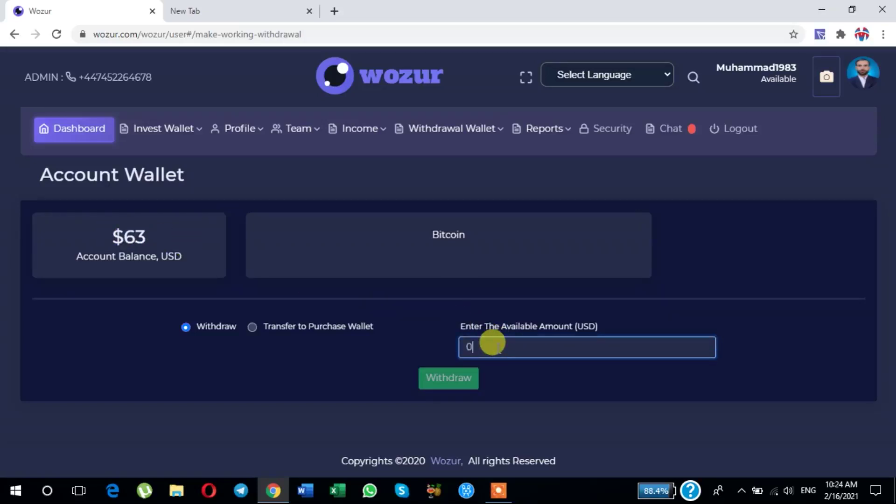
pyautogui.press('BackSpace')
pyautogui.write('60')
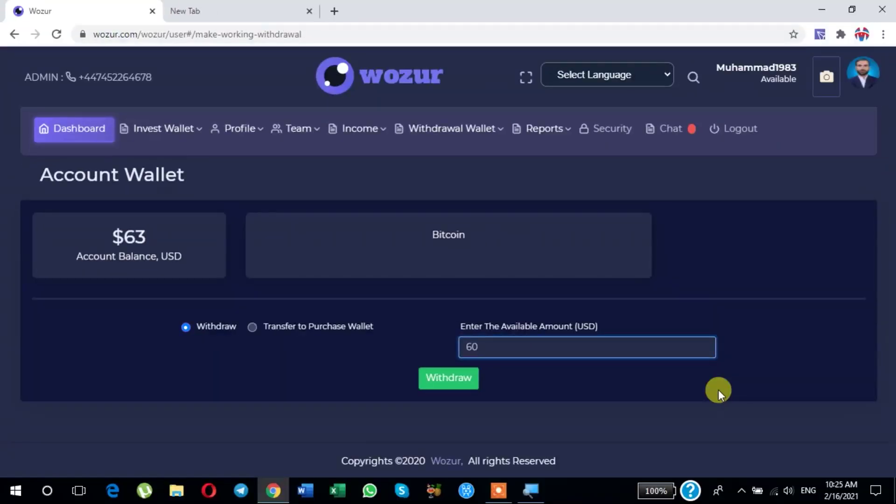
pyautogui.click(436, 377)
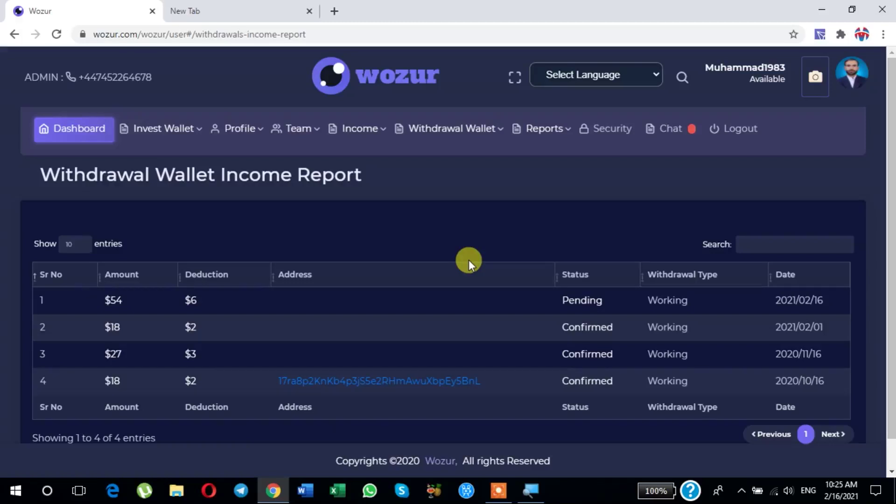
# Return to the dashboard and check the Account Wallet and Account Wallet Withdrawal balances.
pyautogui.click(67, 135)
pyautogui.scroll(-2, 343, 320)
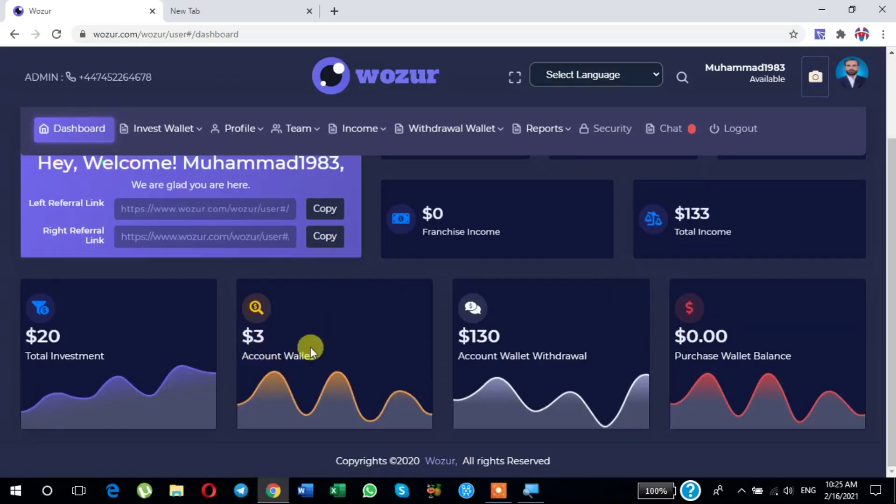
pyautogui.scroll(2, 311, 330)
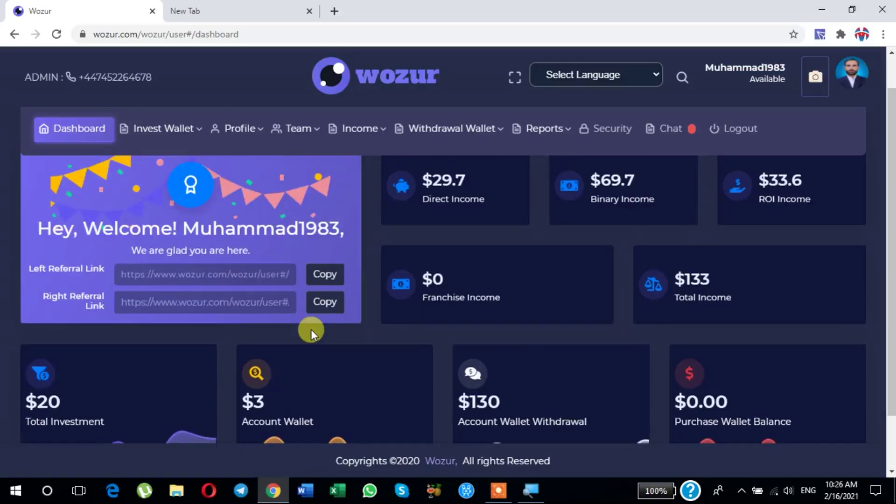
pyautogui.scroll(-2, 311, 329)
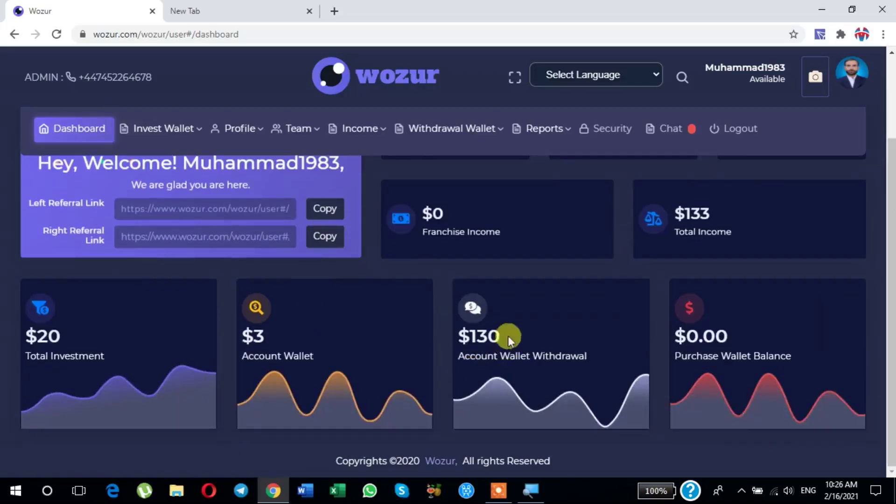
pyautogui.scroll(3, 420, 333)
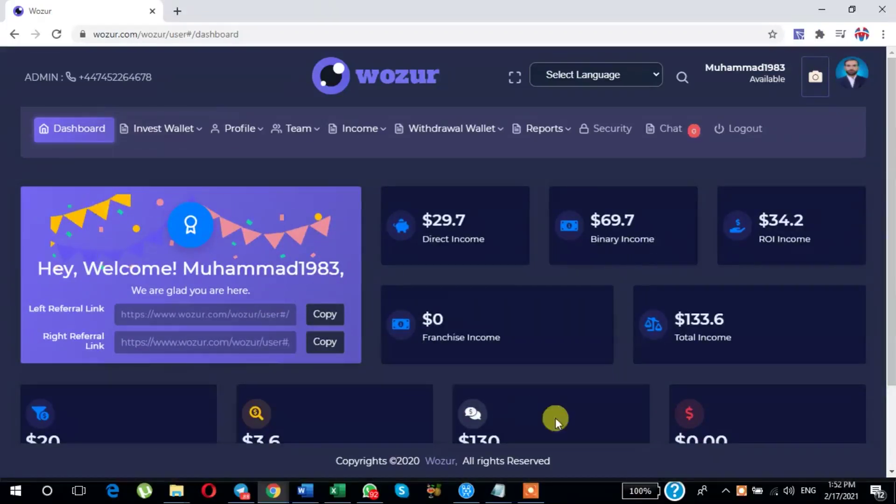
pyautogui.scroll(-3, 537, 413)
pyautogui.scroll(3, 455, 342)
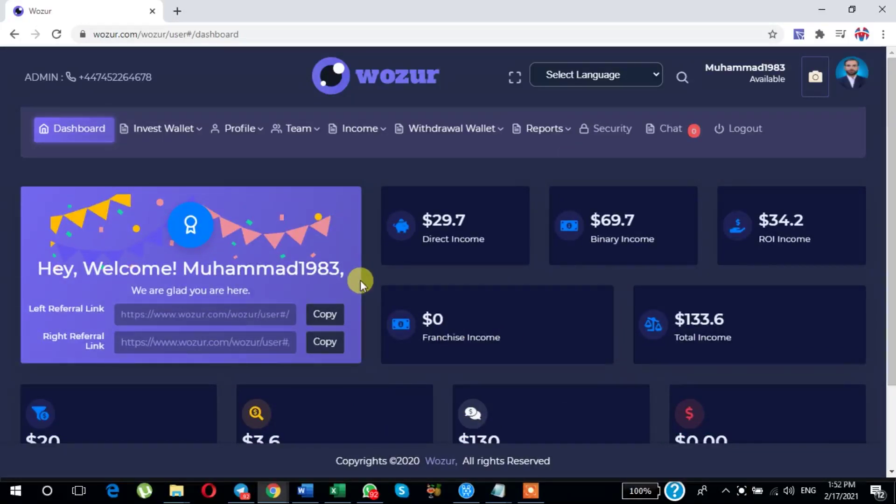
# Check the latest withdrawal's status in the Withdrawal Wallet Report, and review the balances on the dashboard again.
pyautogui.moveTo(450, 144)
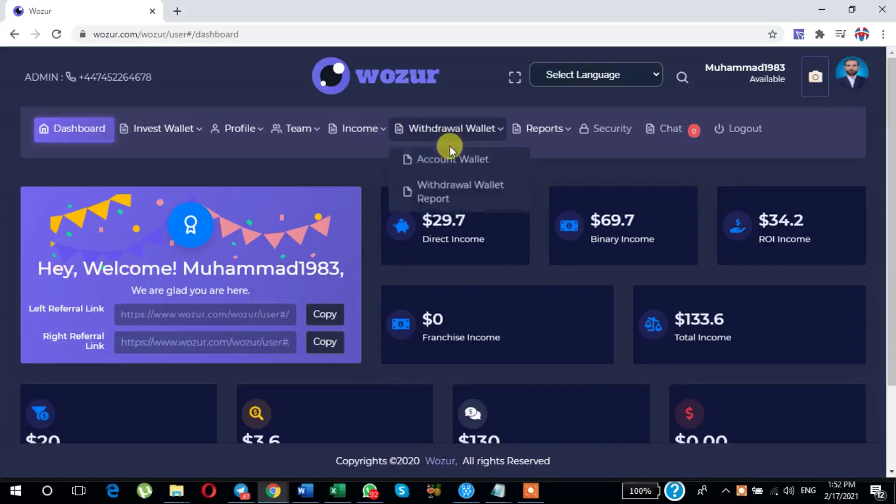
pyautogui.click(459, 191)
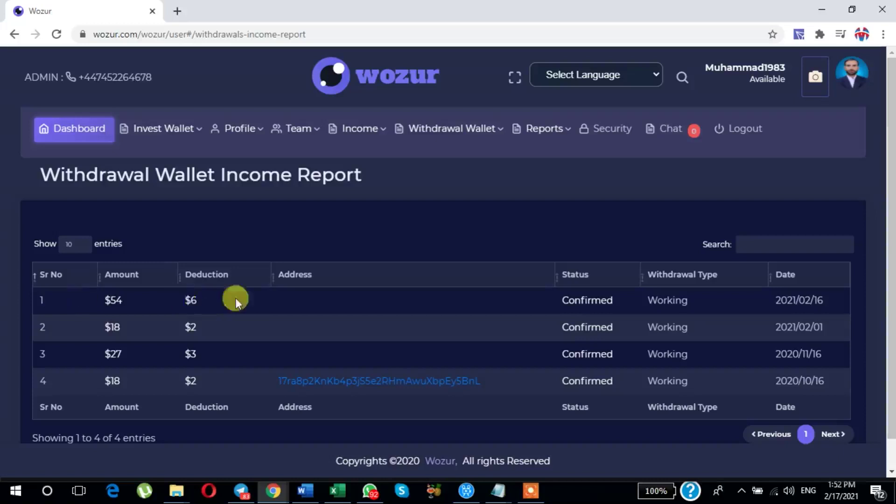
pyautogui.click(77, 134)
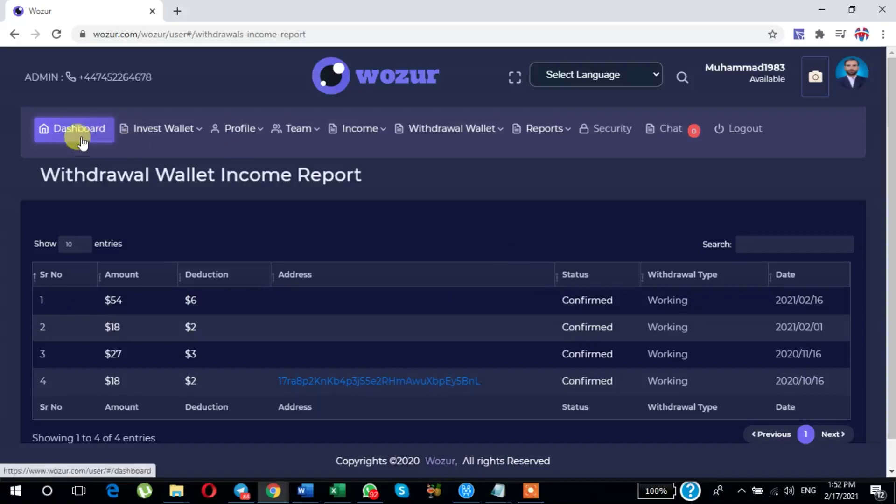
pyautogui.scroll(-1, 473, 321)
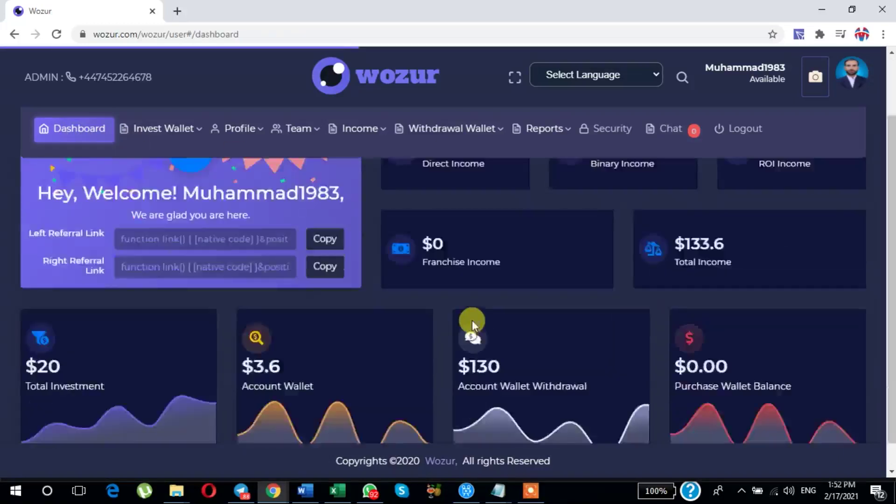
pyautogui.scroll(1, 472, 320)
pyautogui.scroll(-2, 472, 320)
pyautogui.scroll(2, 472, 320)
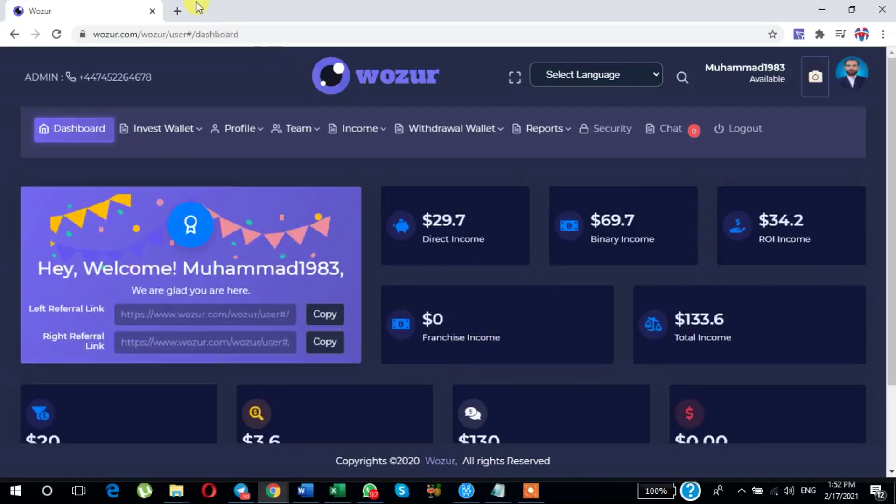
# Open the Perfect Money website in a new browser tab, keeping the Wozur dashboard open.
pyautogui.click(178, 11)
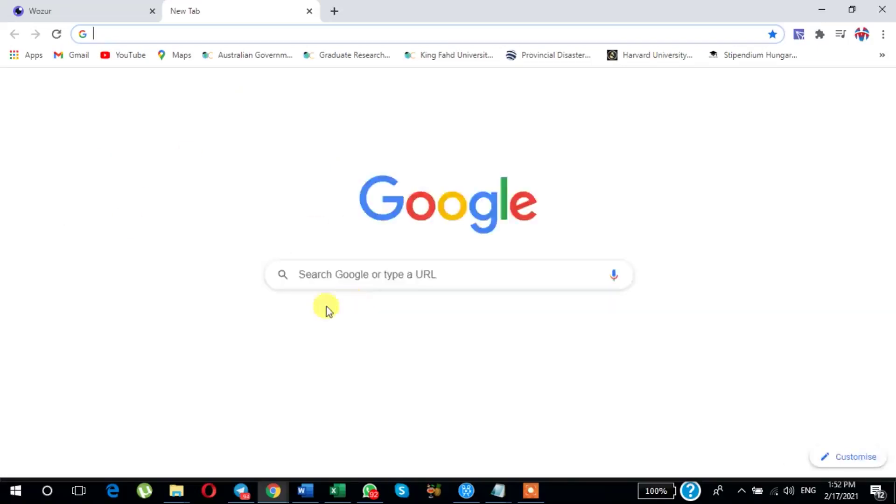
pyautogui.click(322, 352)
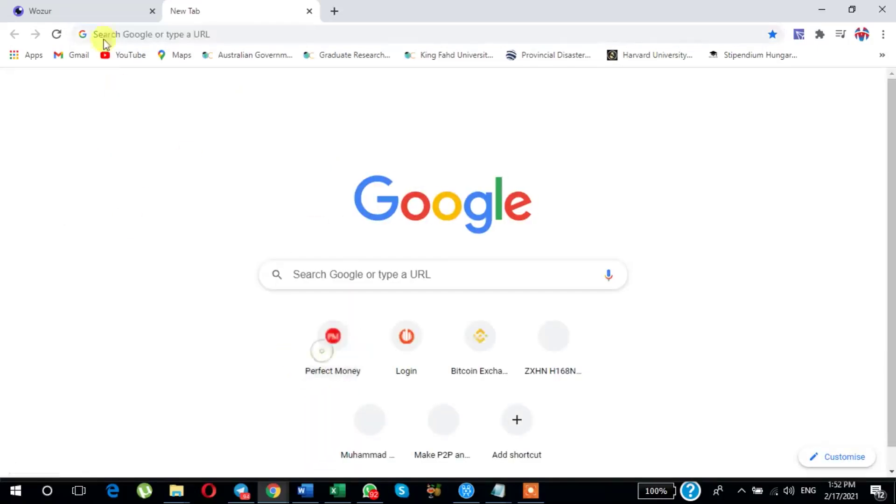
pyautogui.click(75, 10)
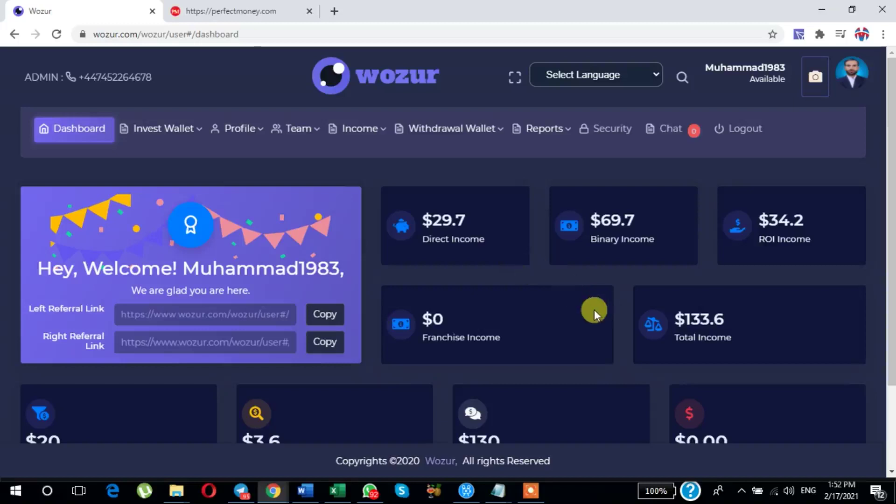
pyautogui.click(257, 15)
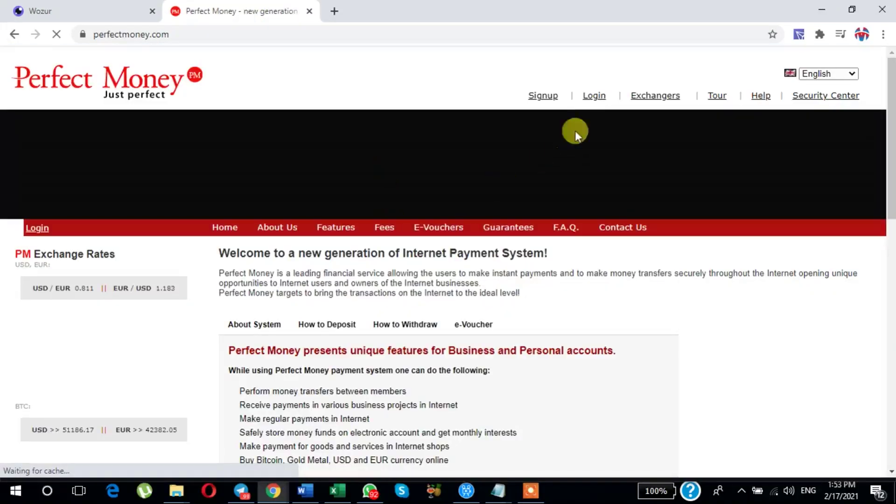
# Log in to Perfect Money with the prefilled member credentials, entering the Turing number from the image.
pyautogui.click(596, 97)
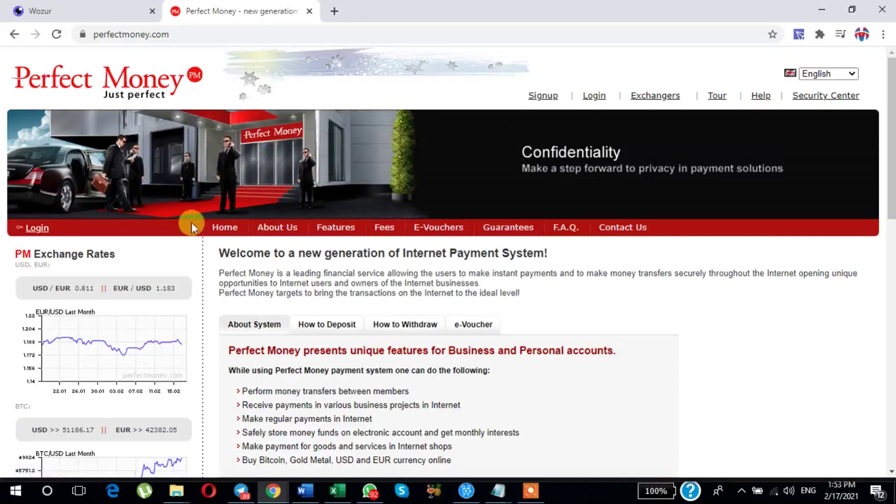
pyautogui.scroll(-2, 363, 307)
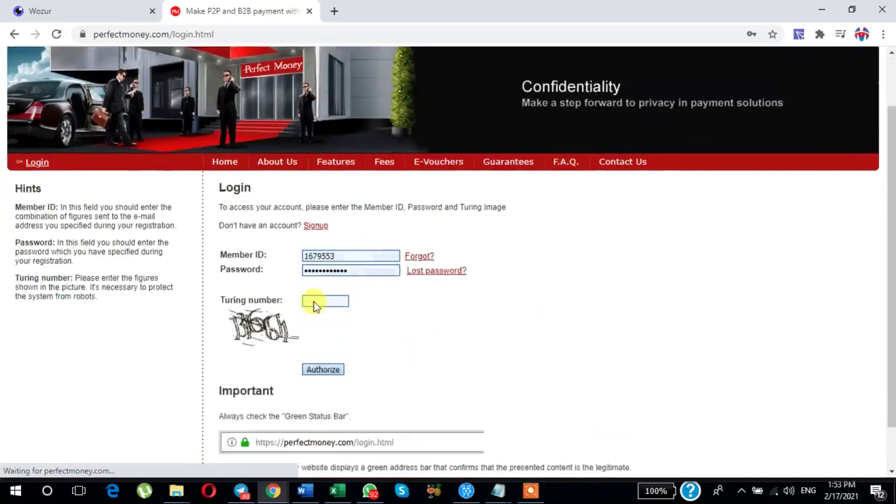
pyautogui.click(317, 301)
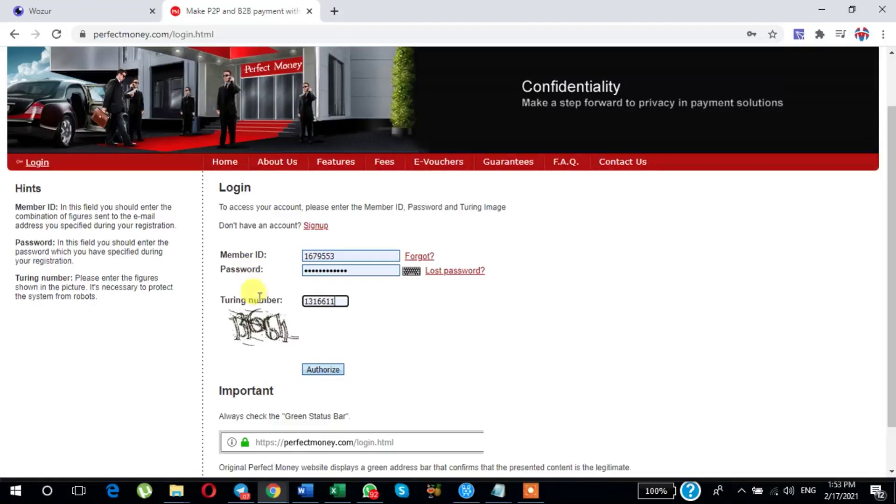
pyautogui.click(322, 369)
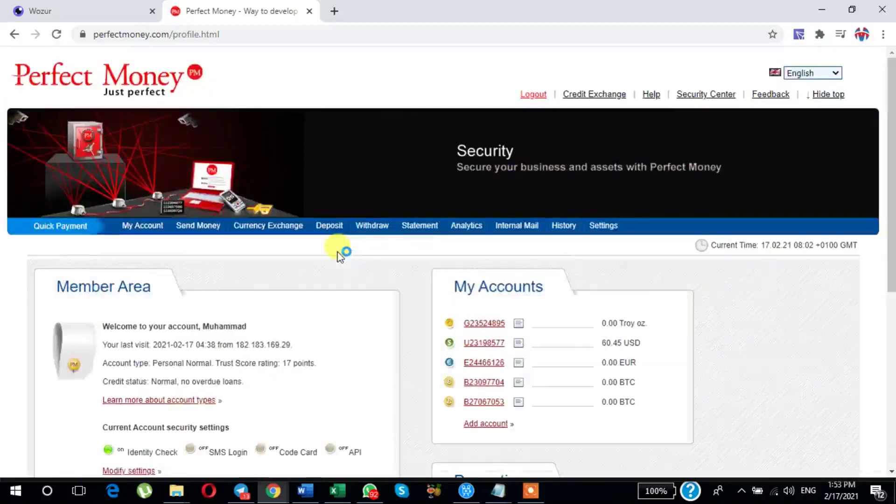
# Open an additional blank browser tab and return to the Perfect Money member page.
pyautogui.scroll(-1, 612, 304)
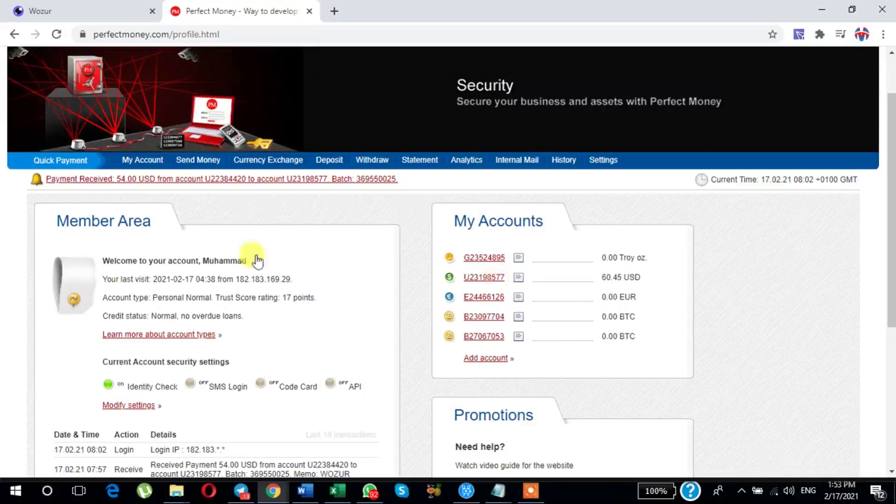
pyautogui.scroll(1, 125, 206)
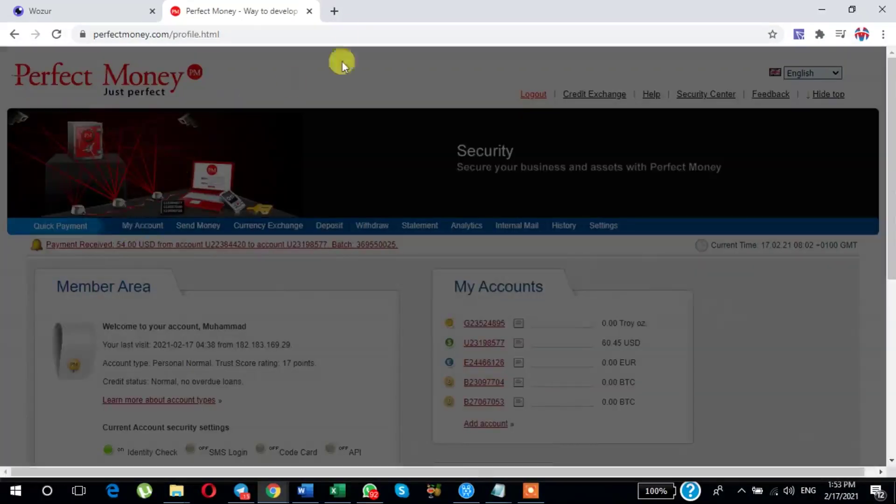
pyautogui.click(339, 13)
pyautogui.click(226, 12)
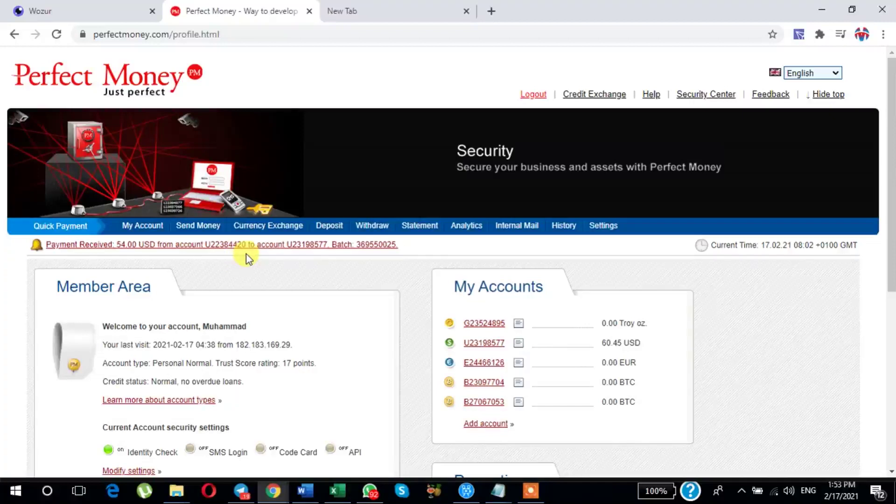
# Look through the member area's last transactions for the payment from Wozur, and check the USD account balance.
pyautogui.scroll(-5, 246, 254)
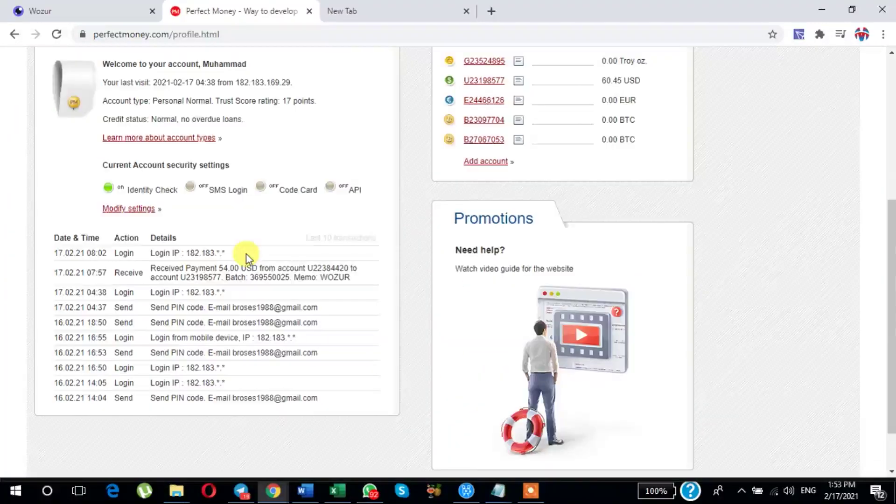
pyautogui.scroll(1, 245, 254)
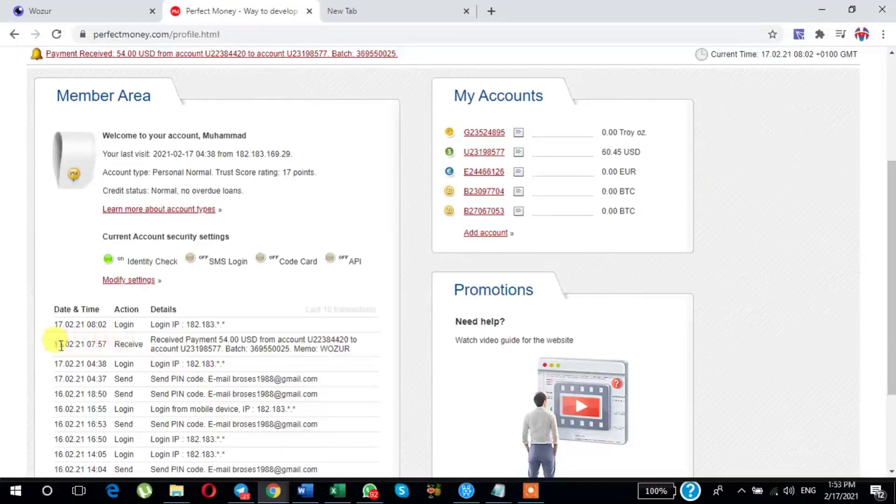
pyautogui.scroll(4, 269, 344)
pyautogui.moveTo(613, 356)
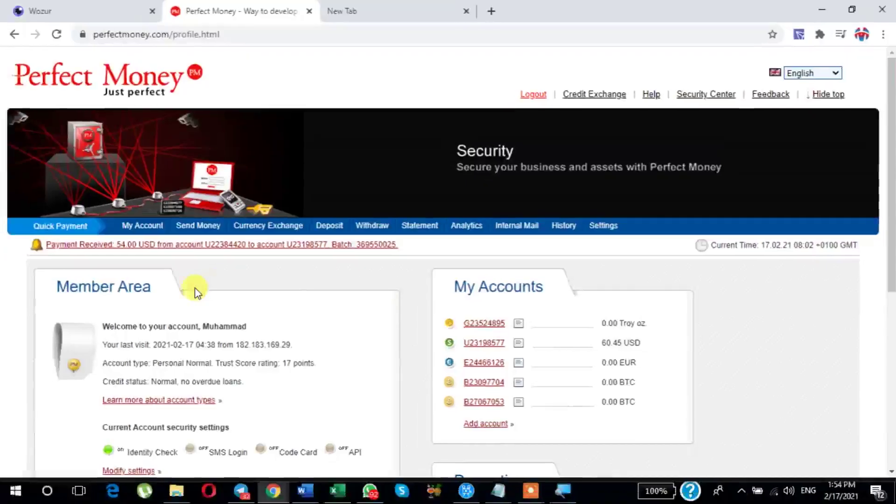
# Open the Perfect Money account history and check the entry for the payment received from Wozur.
pyautogui.click(564, 225)
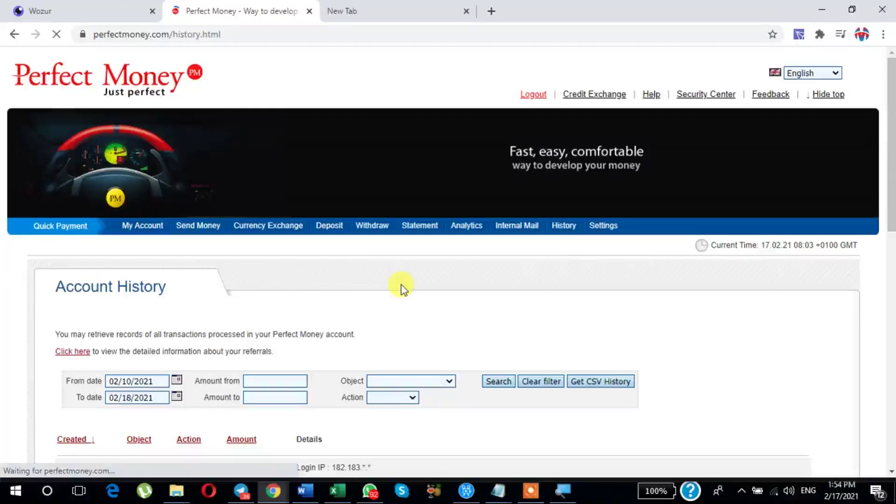
pyautogui.scroll(-3, 401, 285)
pyautogui.scroll(1, 401, 284)
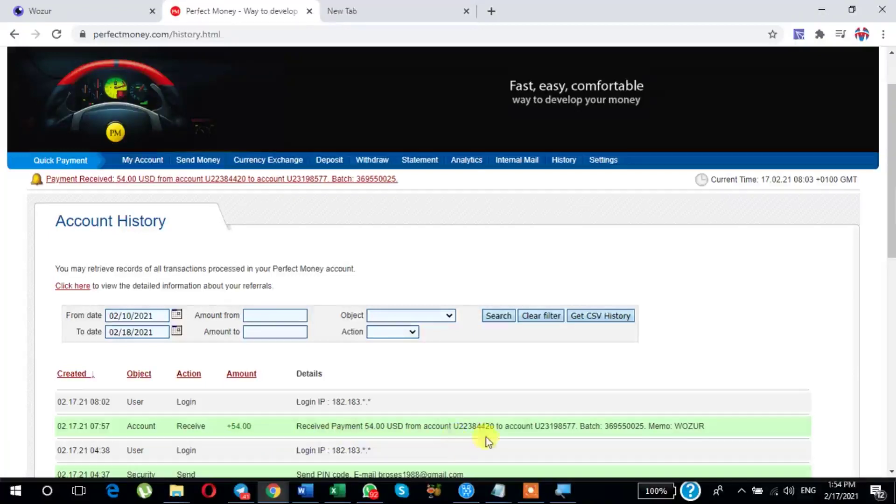
# Switch to the Wozur account and check the latest withdrawal's amount, deduction and date in the Withdrawal Wallet Report.
pyautogui.click(63, 11)
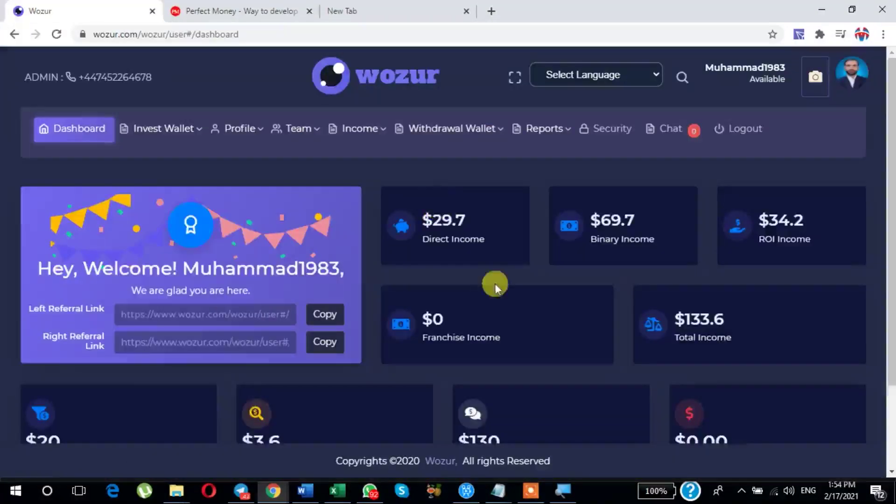
pyautogui.scroll(-1, 494, 283)
pyautogui.moveTo(443, 120)
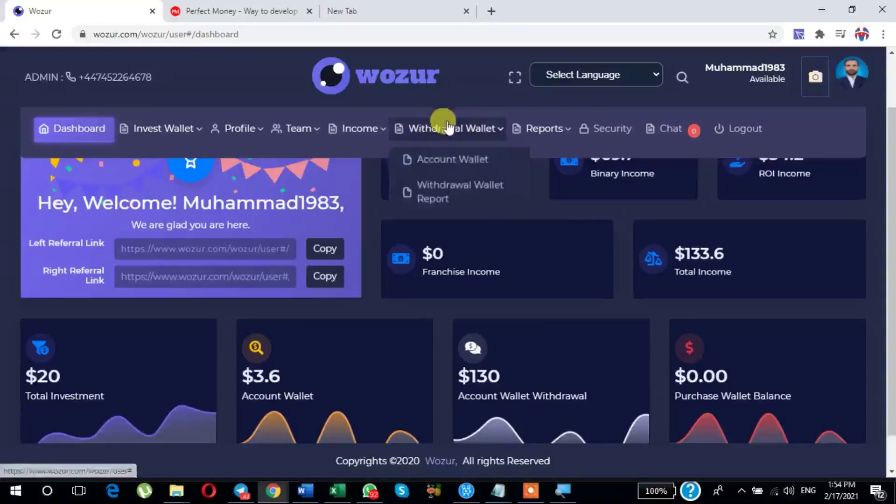
pyautogui.click(445, 187)
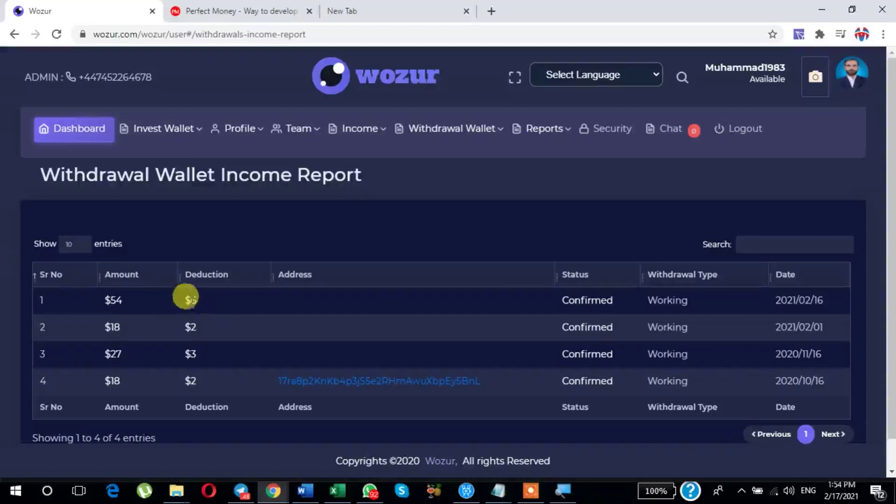
pyautogui.moveTo(203, 303); pyautogui.dragTo(189, 301)
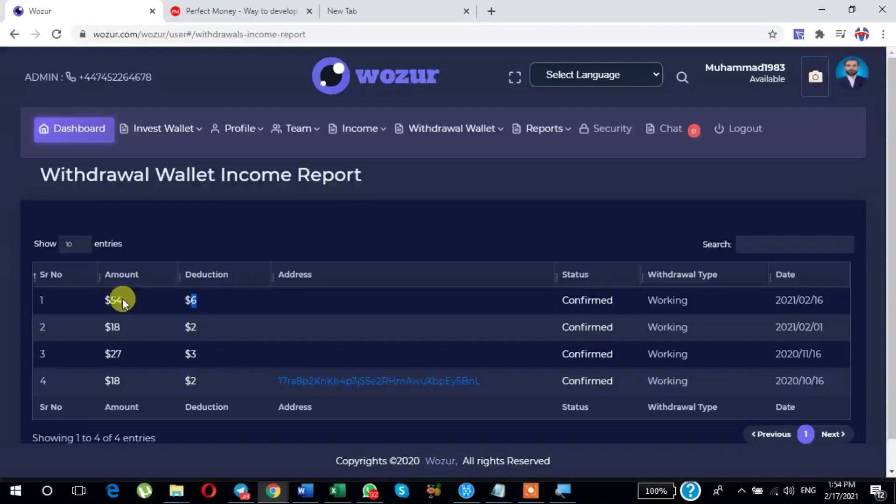
pyautogui.moveTo(113, 295); pyautogui.dragTo(126, 300)
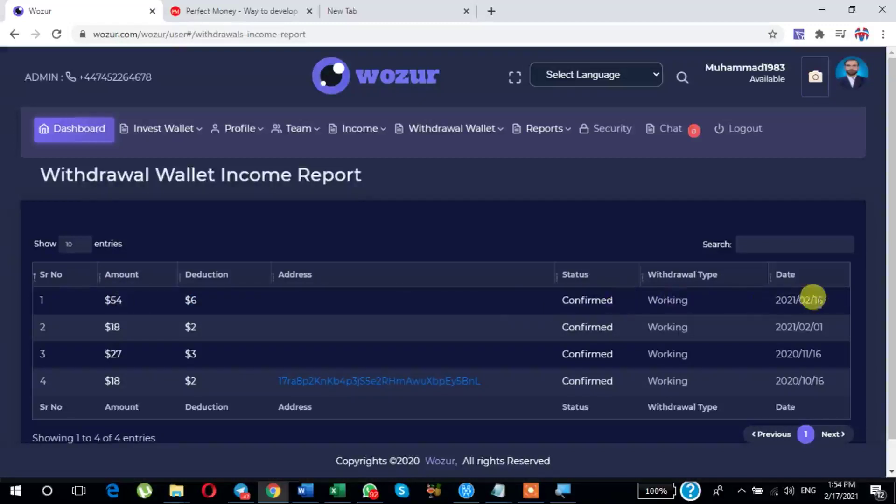
# Go back to the Wozur dashboard and review its income and wallet balances.
pyautogui.click(72, 131)
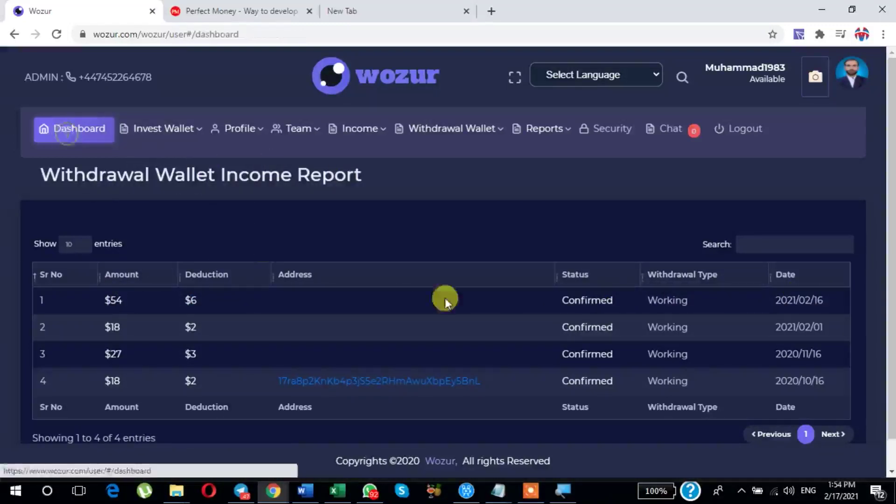
pyautogui.scroll(-3, 461, 276)
pyautogui.scroll(3, 461, 275)
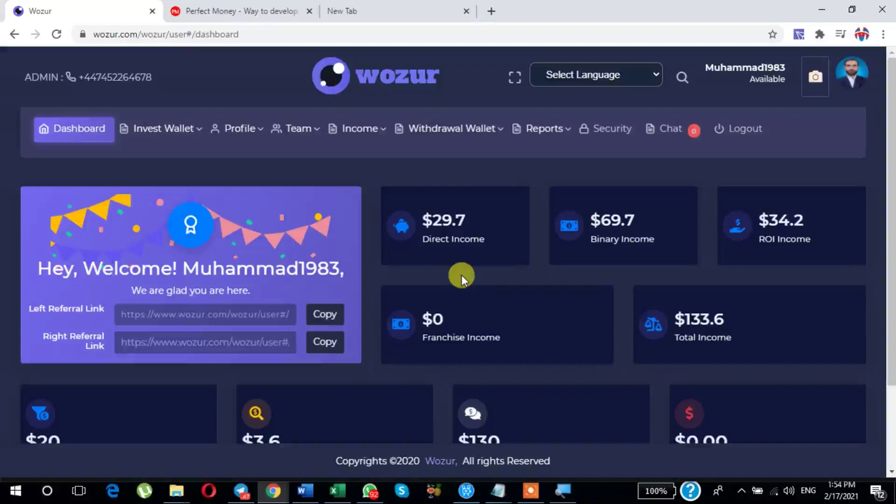
# Return to the Perfect Money account history page and open the Quick Payment form.
pyautogui.click(250, 14)
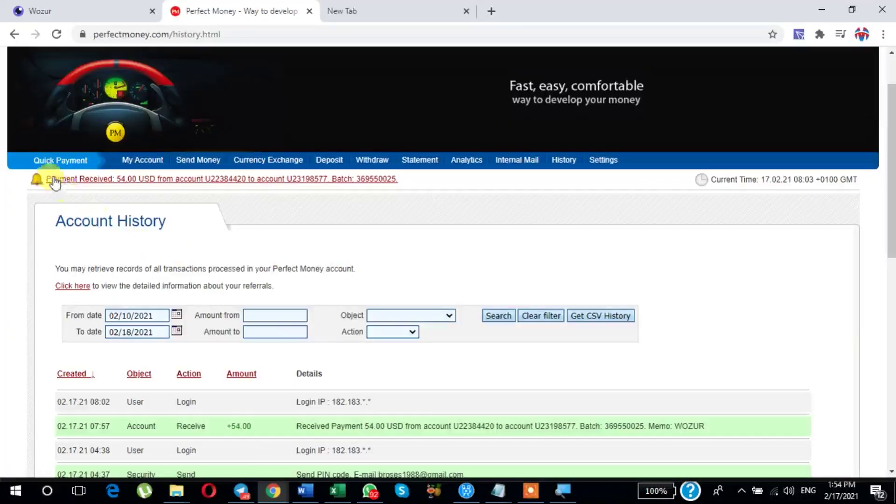
pyautogui.click(147, 181)
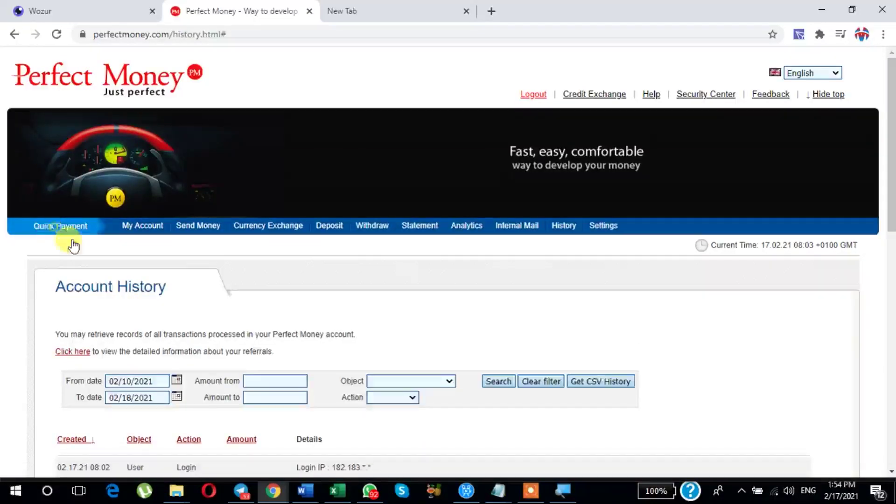
pyautogui.scroll(-3, 404, 311)
pyautogui.scroll(3, 459, 323)
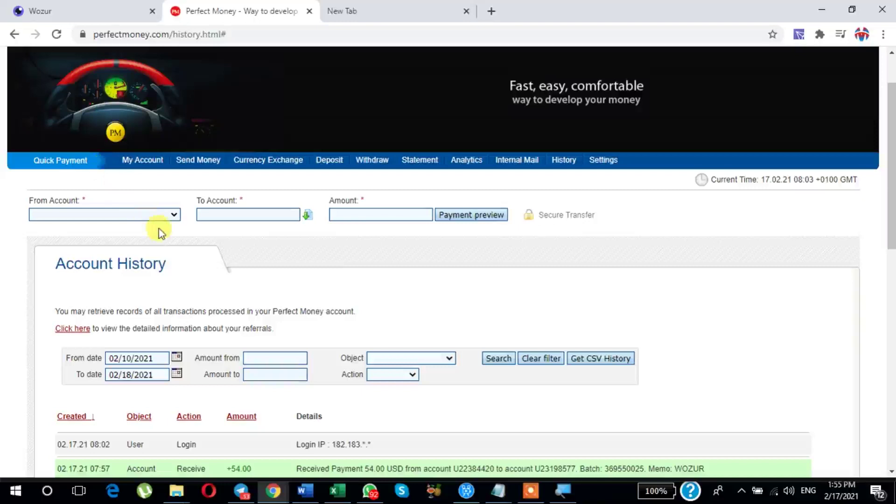
# Choose the USD account as the payment source and fill in the recipient account from the saved contact.
pyautogui.click(173, 217)
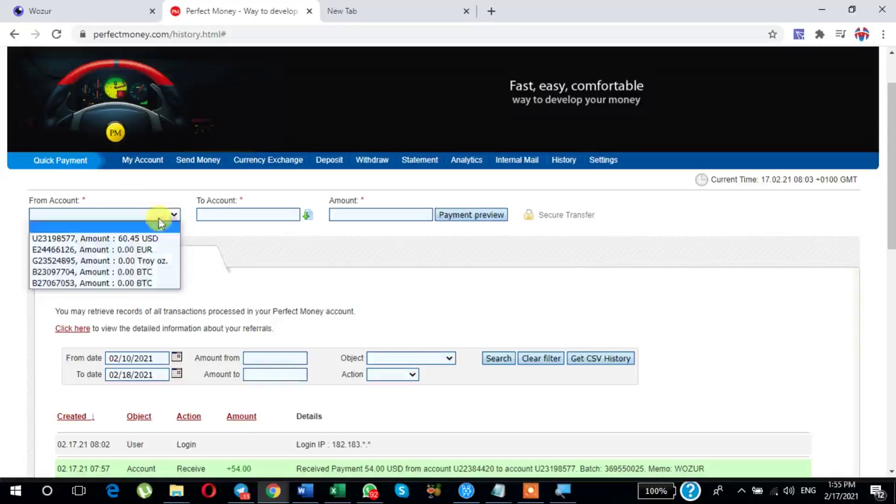
pyautogui.click(55, 238)
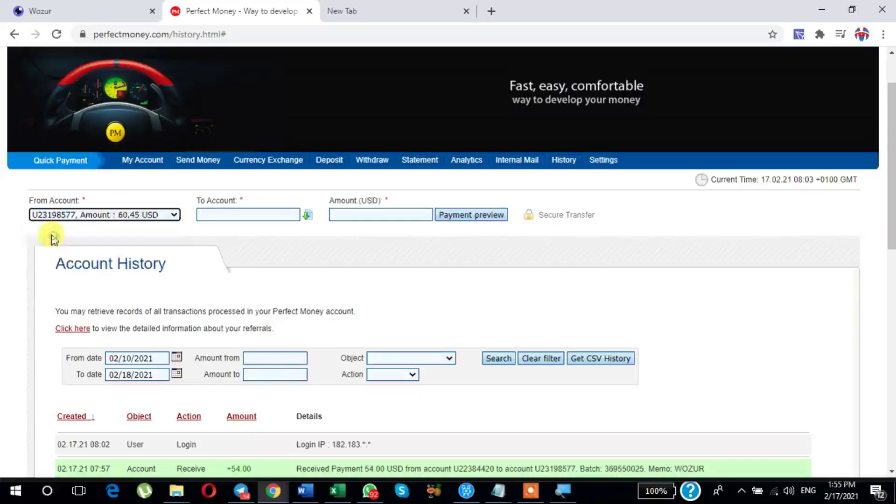
pyautogui.click(307, 216)
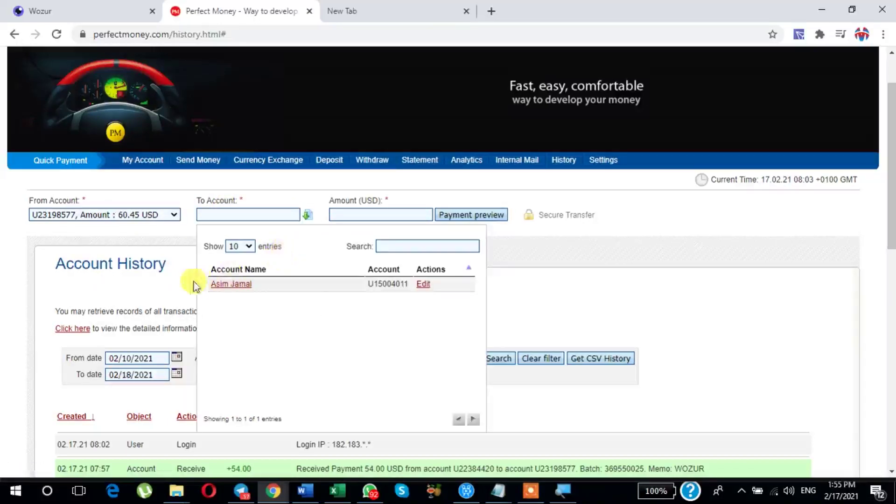
pyautogui.click(236, 286)
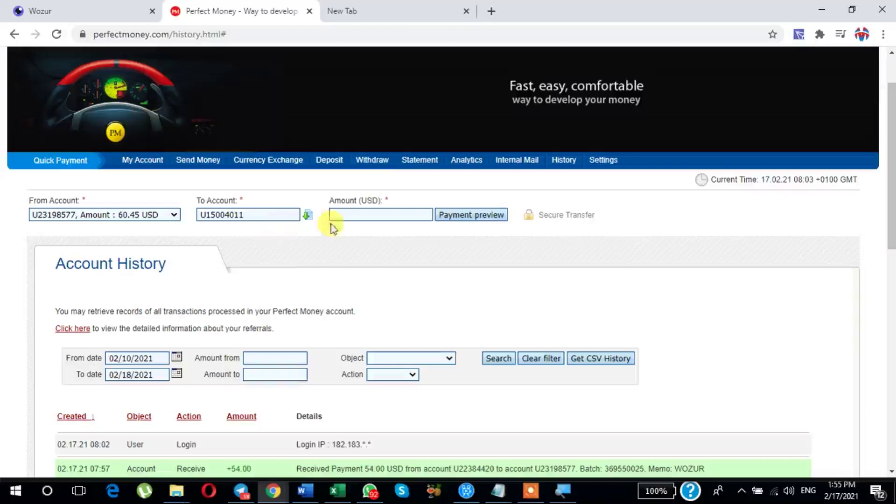
pyautogui.click(345, 216)
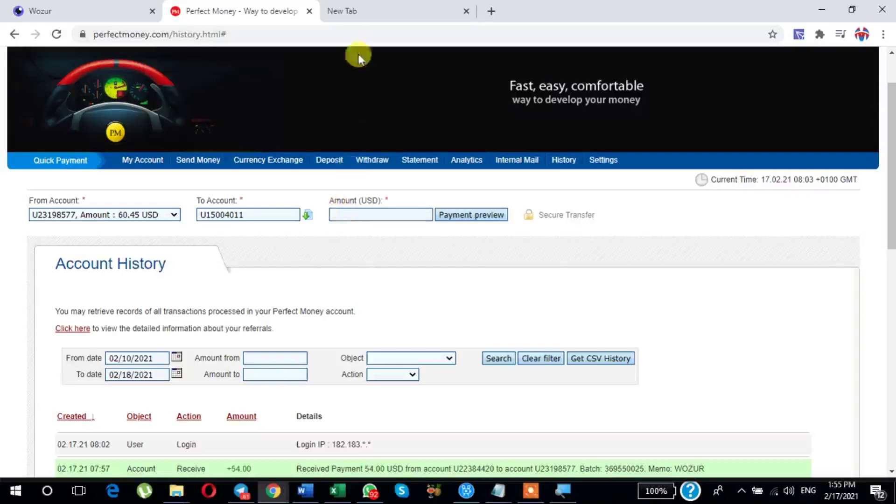
# Search Google for "49 pounds to usd" in the blank tab and highlight the converted dollar amount.
pyautogui.click(364, 10)
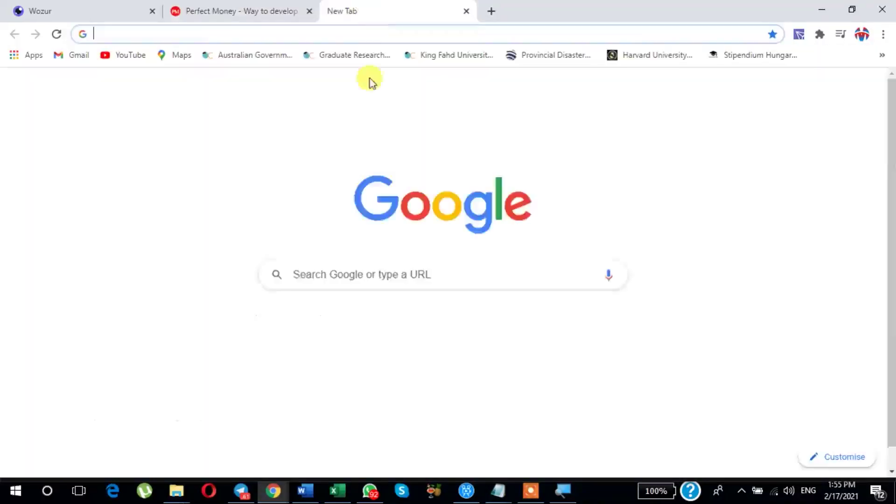
pyautogui.click(312, 276)
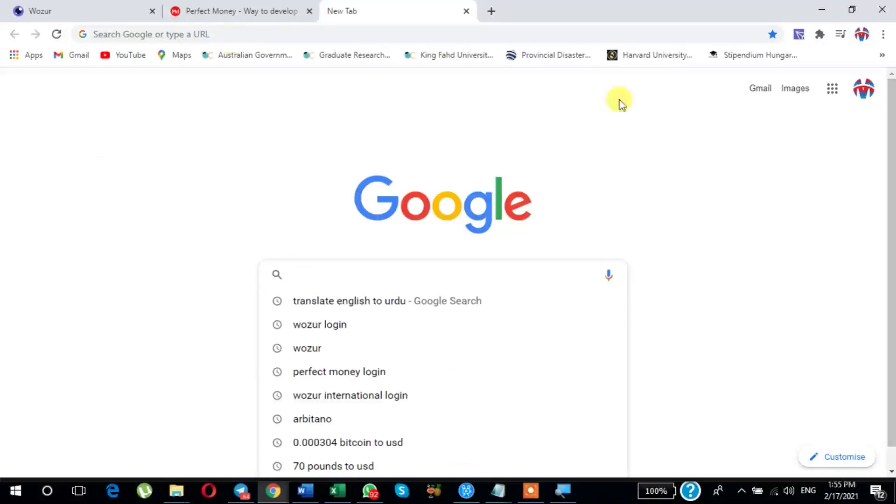
pyautogui.write('49')
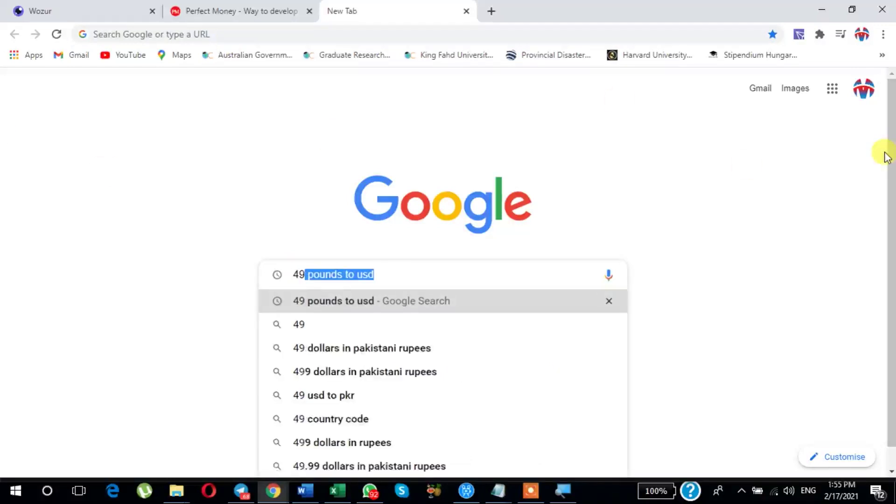
pyautogui.press('Return')
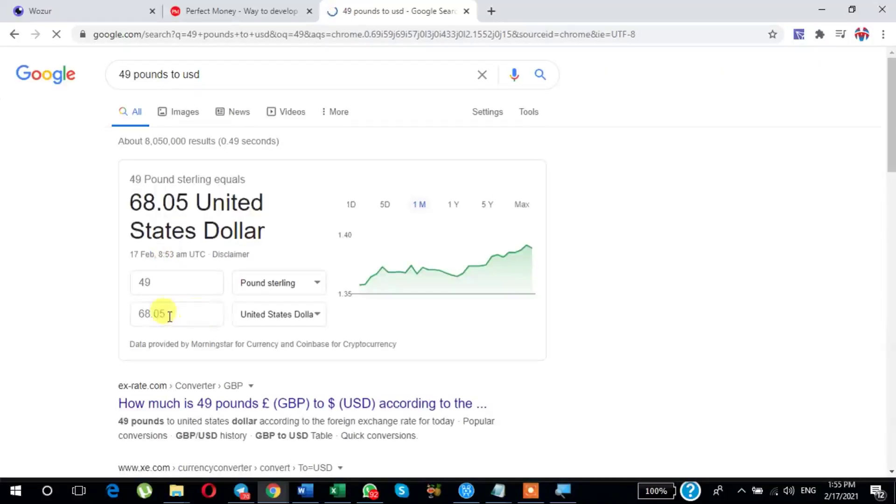
pyautogui.moveTo(156, 314); pyautogui.dragTo(134, 315)
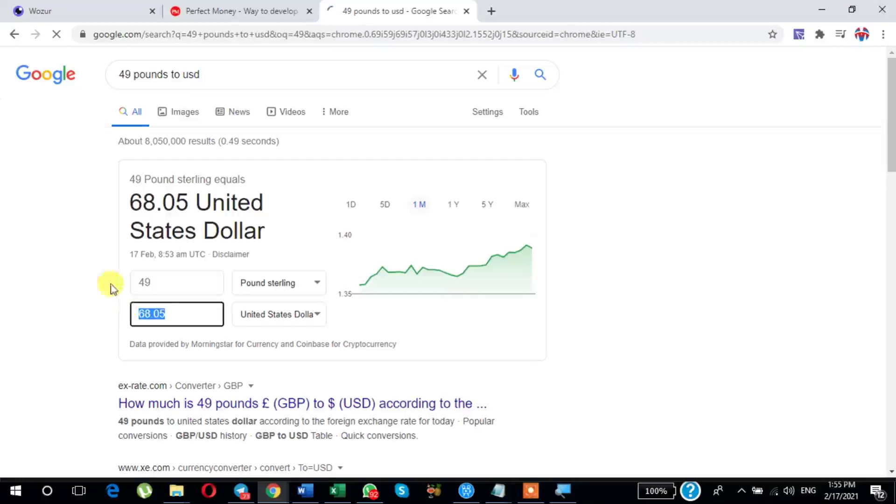
# Return to the Perfect Money payment form, enter an amount of 68 USD and request the payment preview.
pyautogui.click(222, 14)
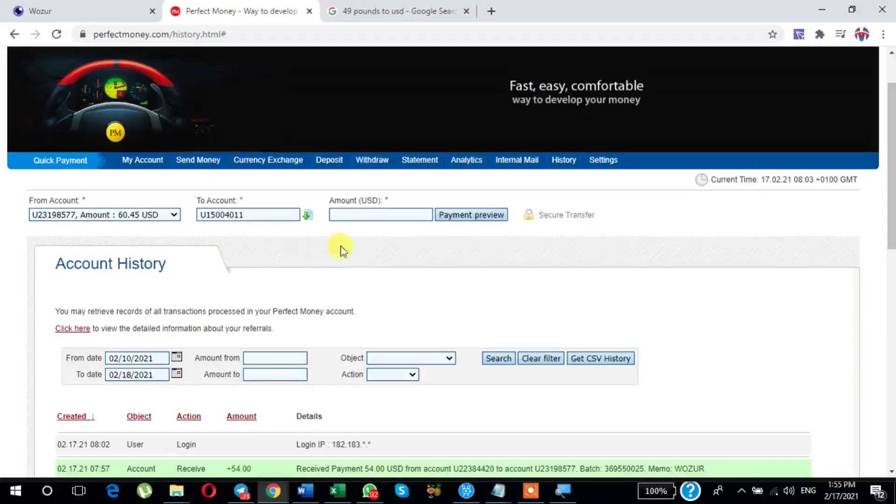
pyautogui.click(349, 216)
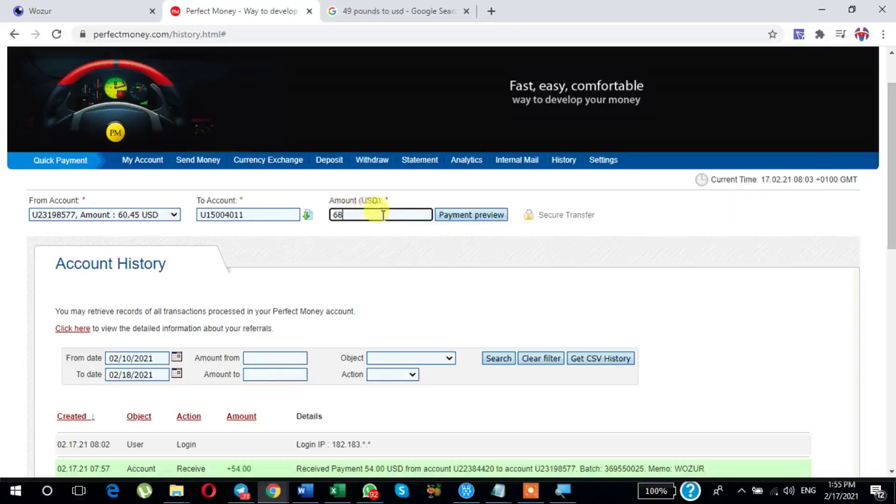
pyautogui.scroll(-2, 450, 253)
pyautogui.scroll(2, 450, 253)
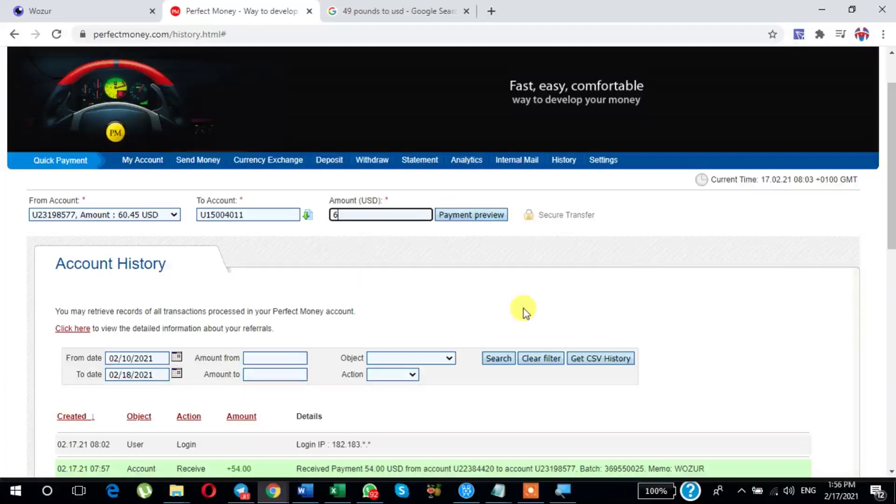
pyautogui.write('8')
pyautogui.click(454, 223)
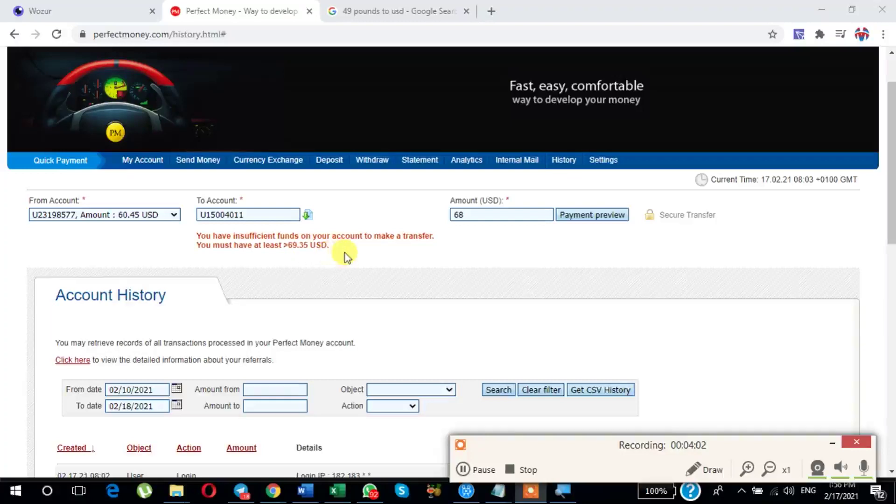
# Change the payment amount to 67.50 USD and request the payment preview again.
pyautogui.click(492, 215)
pyautogui.press('BackSpace')
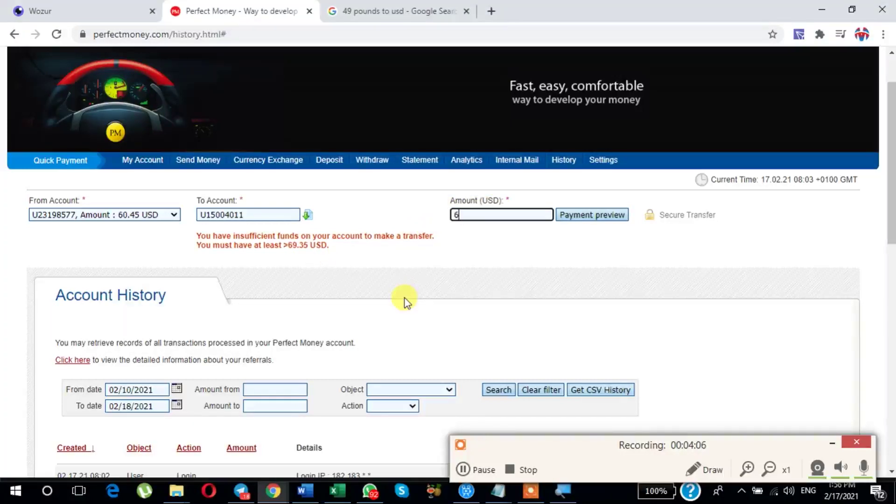
pyautogui.write('7.50')
pyautogui.click(589, 215)
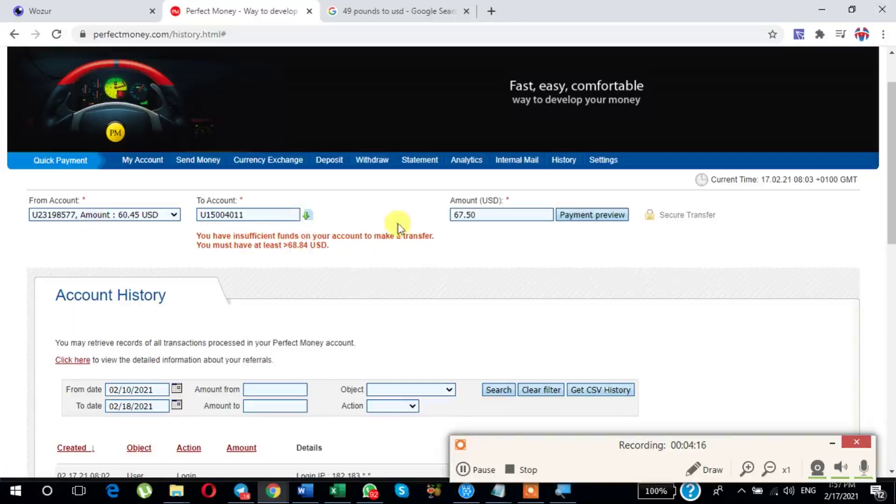
# Try to preview the payment with the amount changed to 67 USD.
pyautogui.click(491, 217)
pyautogui.press('BackSpace')
pyautogui.press('BackSpace')
pyautogui.press('BackSpace')
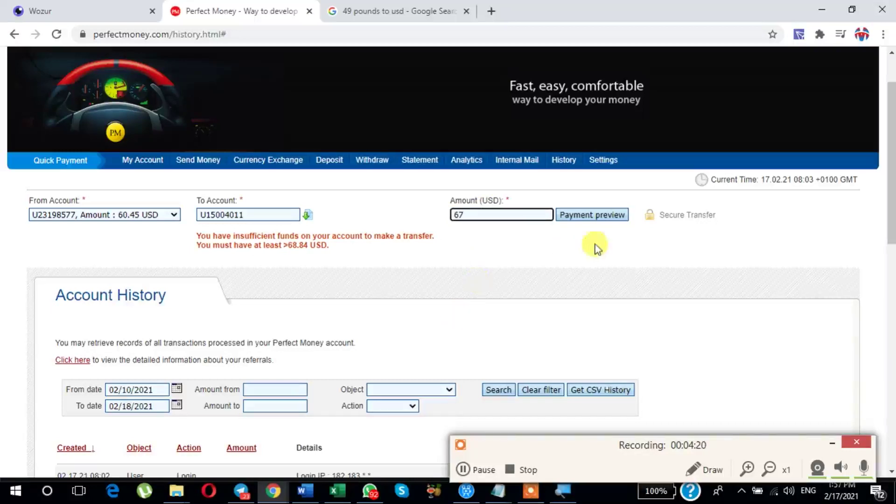
pyautogui.click(592, 216)
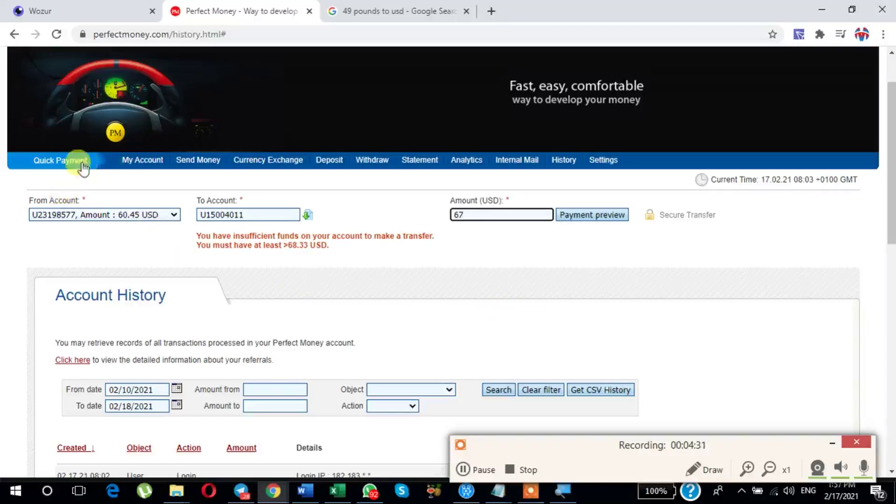
# Open the Perfect Money account overview and compare the USD balance with the converted dollar amount in the Google search tab.
pyautogui.click(142, 163)
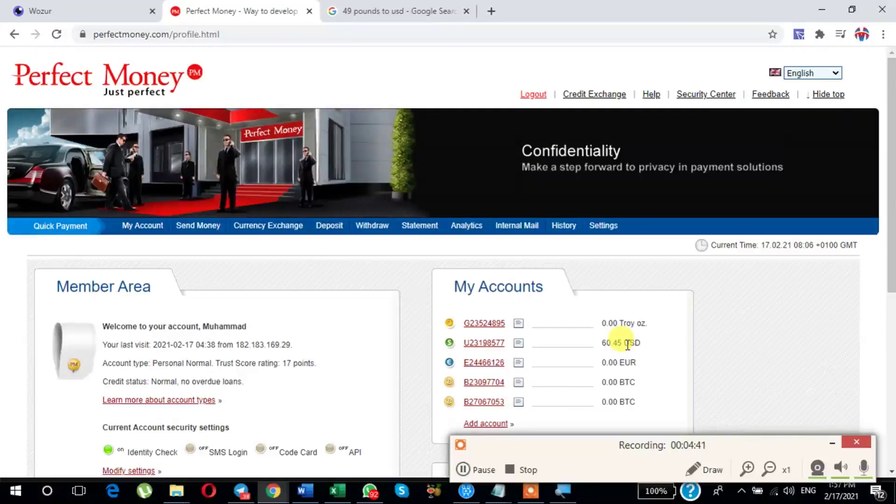
pyautogui.click(366, 10)
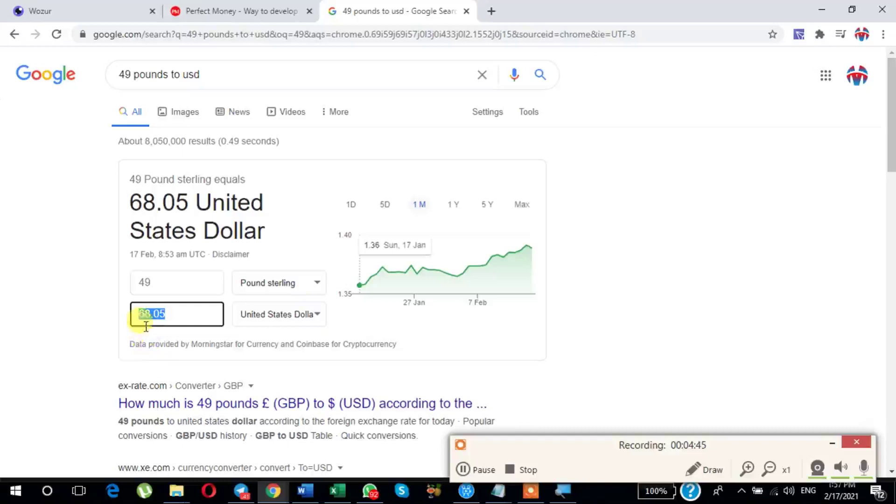
pyautogui.click(225, 12)
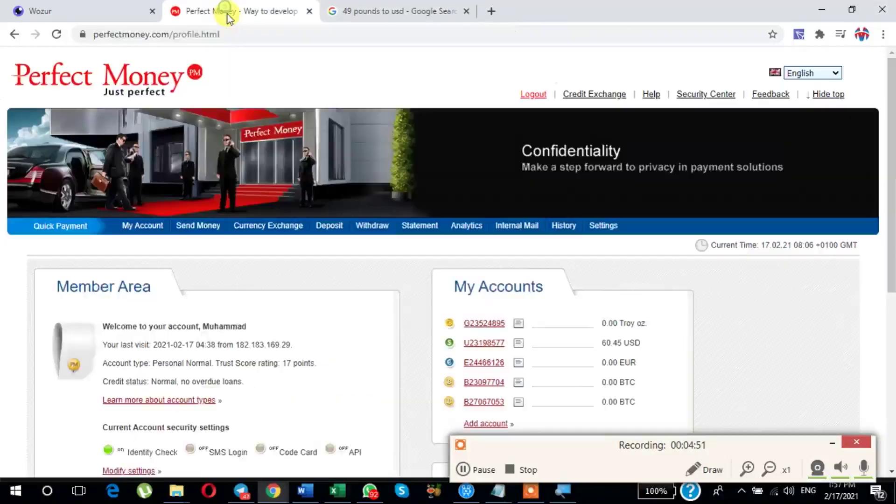
pyautogui.moveTo(627, 359)
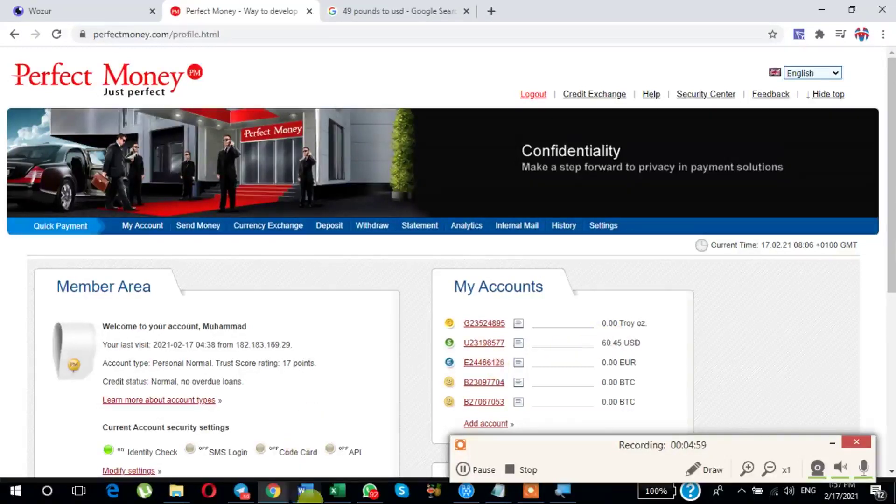
# Switch to the Excel workbook and inspect the 1.99% fee formula in cell I10.
pyautogui.click(333, 493)
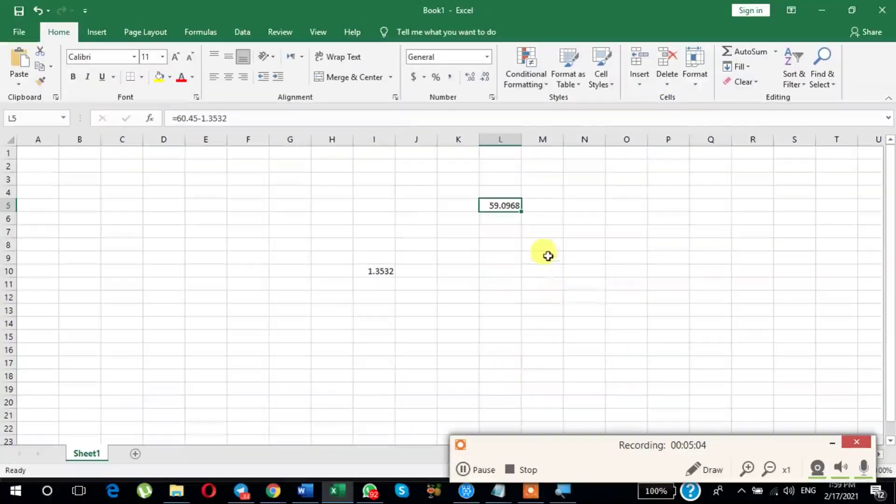
pyautogui.click(514, 243)
pyautogui.click(364, 274)
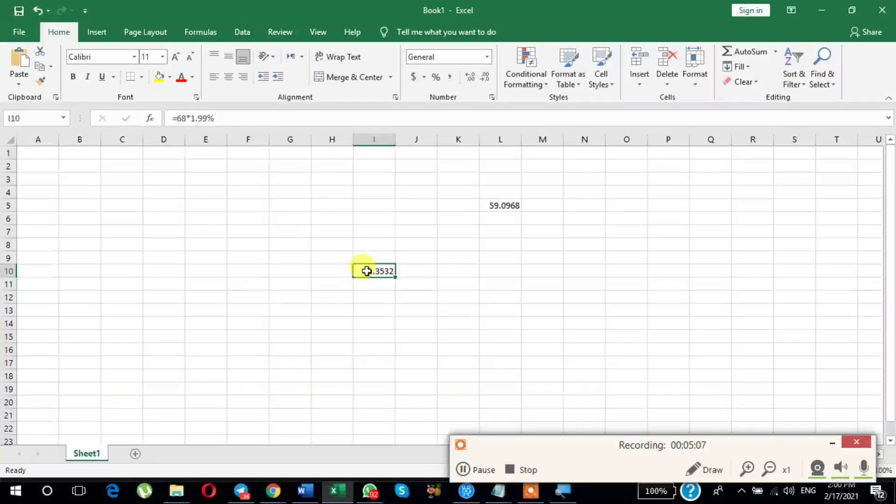
pyautogui.doubleClick(370, 271)
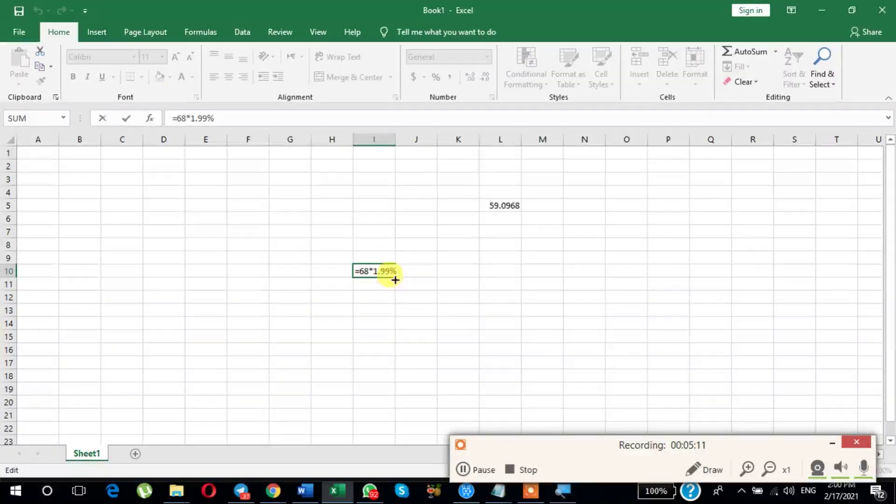
pyautogui.press('Escape')
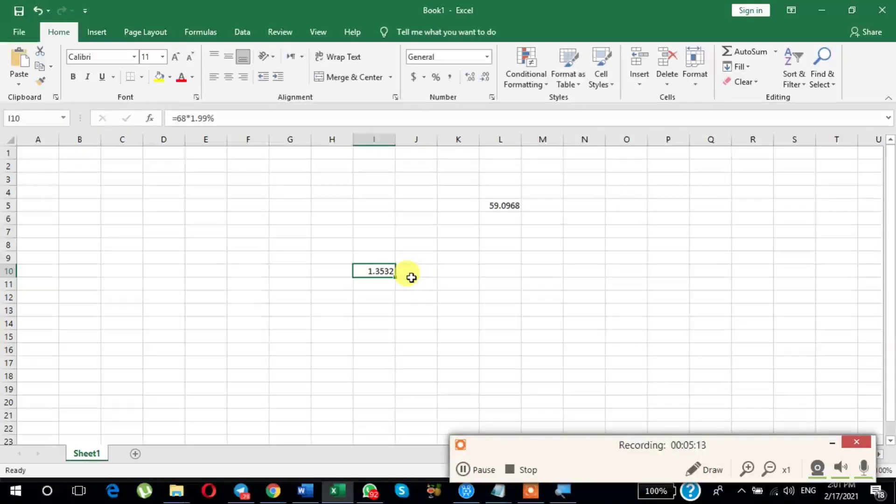
pyautogui.doubleClick(373, 273)
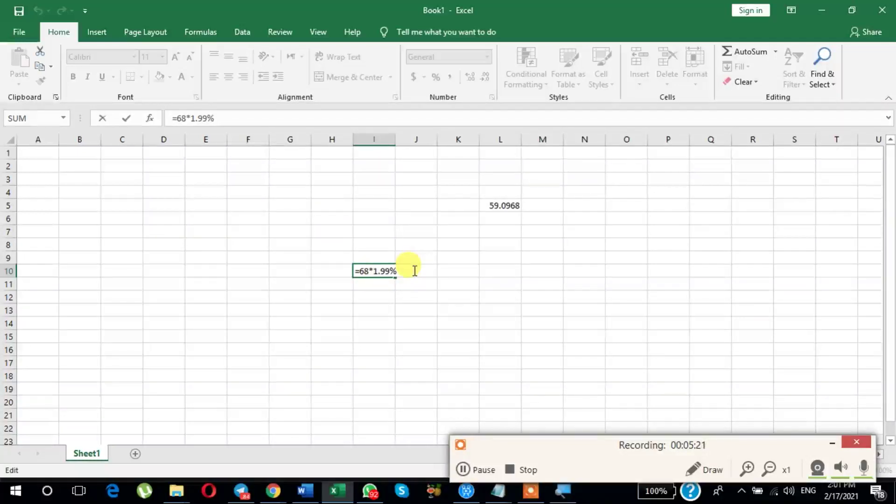
pyautogui.press('Return')
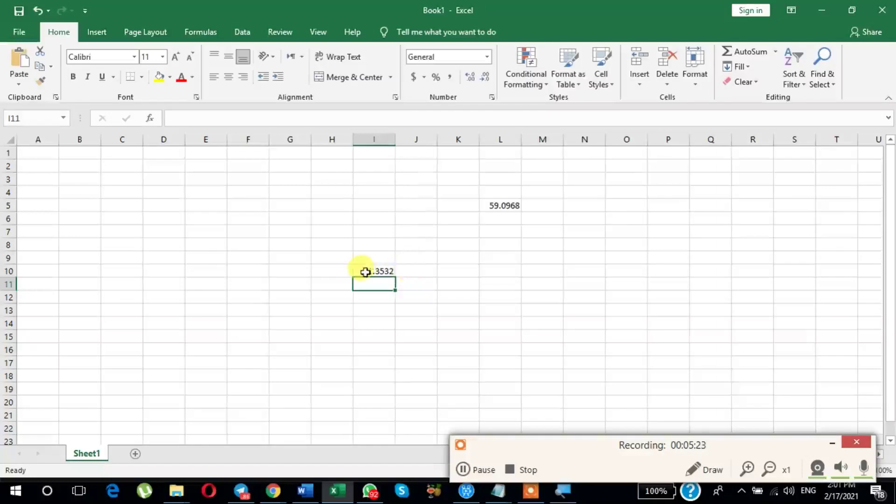
pyautogui.click(371, 272)
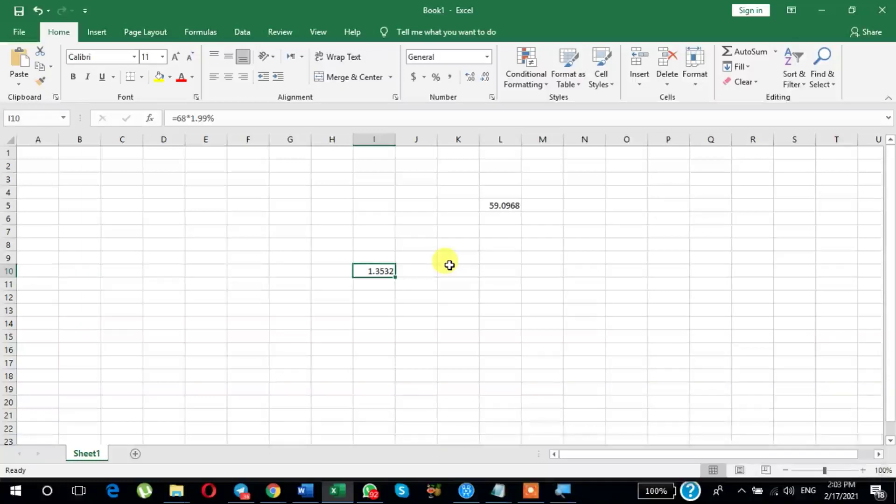
# Inspect the formula in cell L5 that subtracts the fee, checking it against the USD balance in Perfect Money.
pyautogui.click(494, 208)
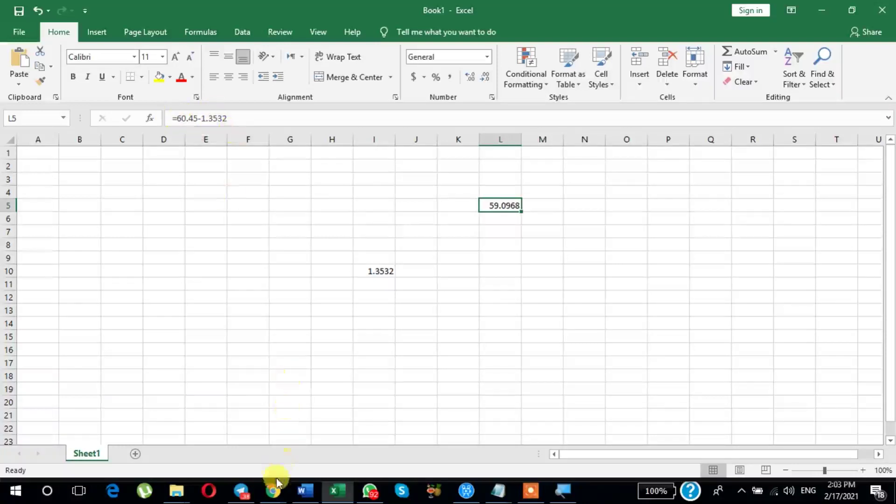
pyautogui.moveTo(275, 493)
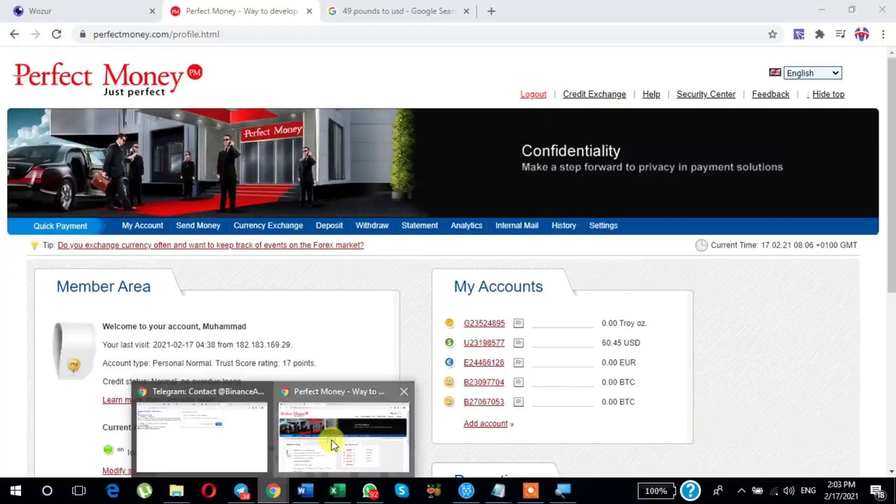
pyautogui.click(330, 440)
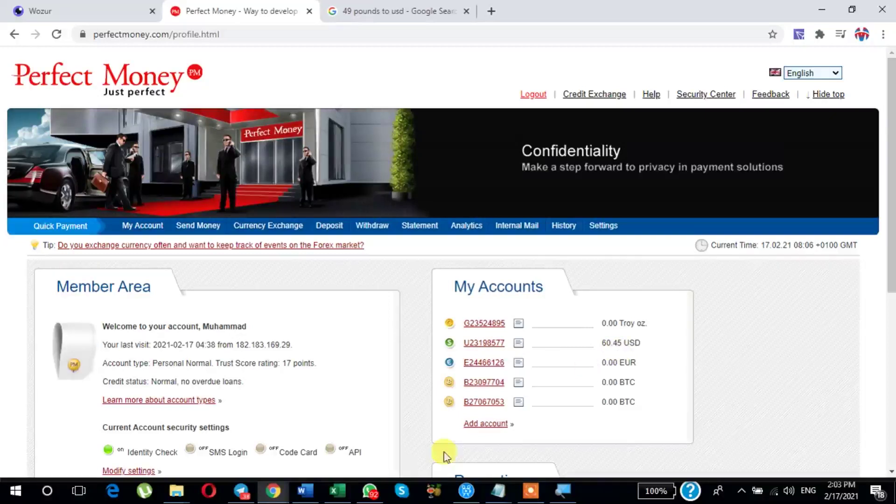
pyautogui.click(338, 491)
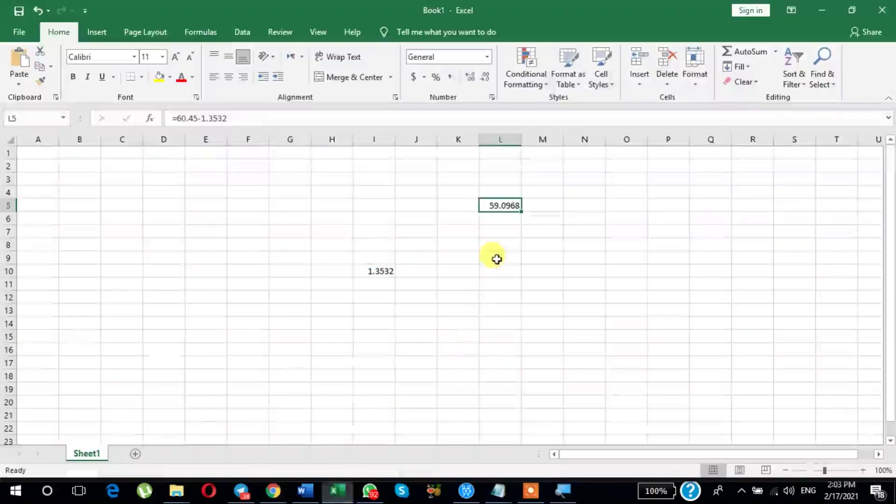
pyautogui.doubleClick(498, 202)
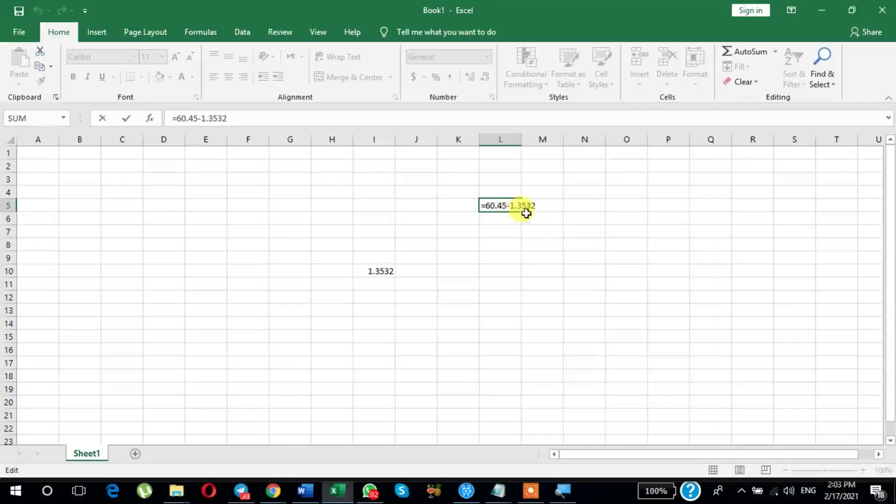
pyautogui.press('Escape')
pyautogui.click(507, 218)
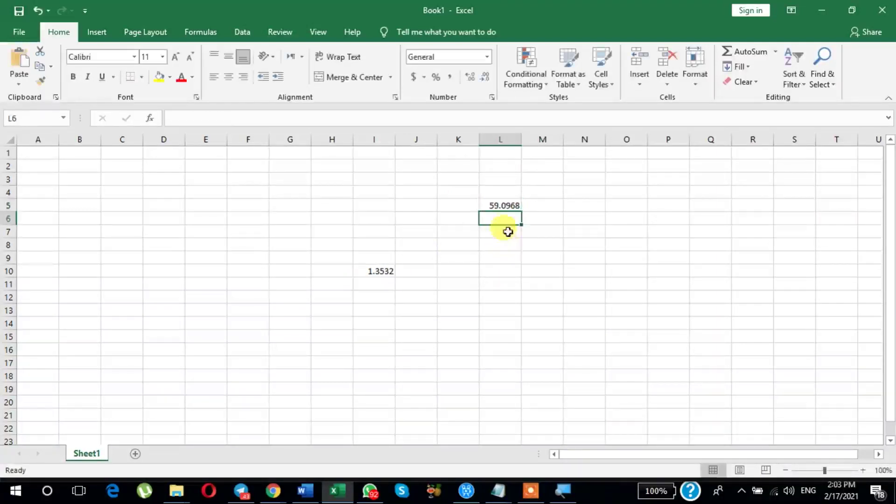
pyautogui.click(500, 204)
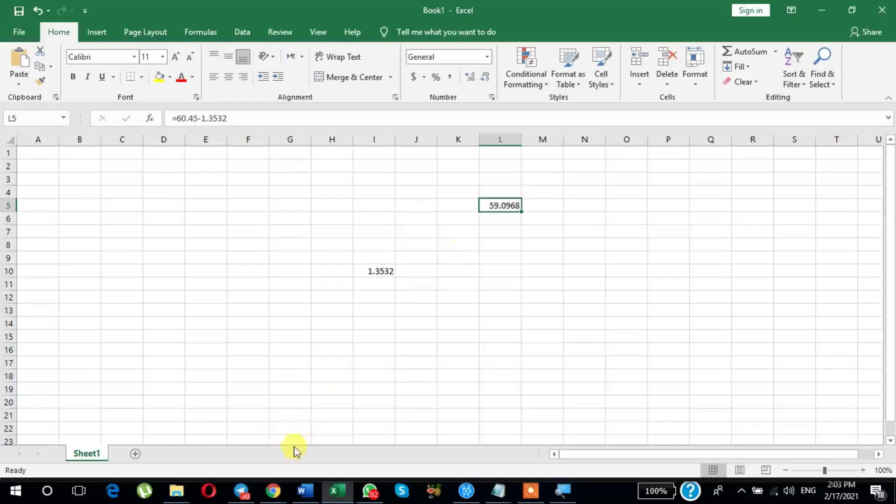
# Return to the Perfect Money payment form in Chrome, set the amount to 58 USD and request the payment preview.
pyautogui.click(273, 491)
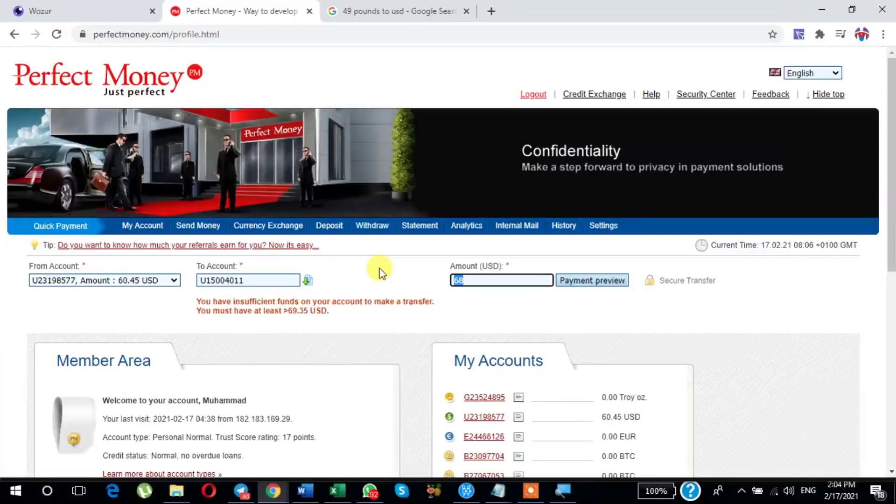
pyautogui.write('58')
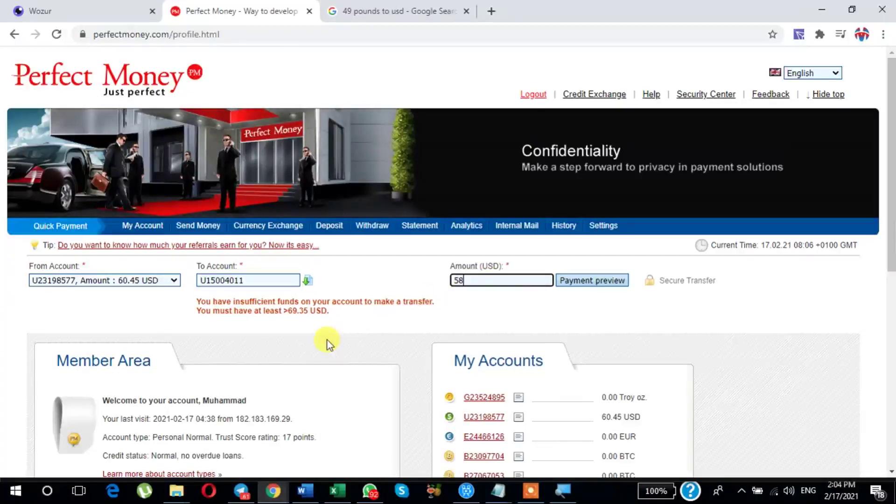
pyautogui.click(600, 282)
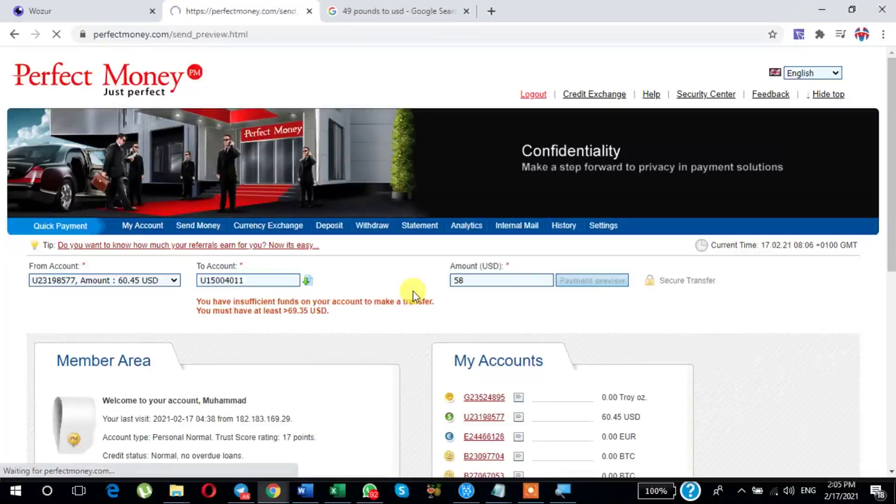
# Review the transfer preview against the Excel fee calculation, then send the 58 USD payment.
pyautogui.scroll(-3, 413, 292)
pyautogui.scroll(1, 413, 292)
pyautogui.scroll(-2, 413, 291)
pyautogui.scroll(1, 413, 291)
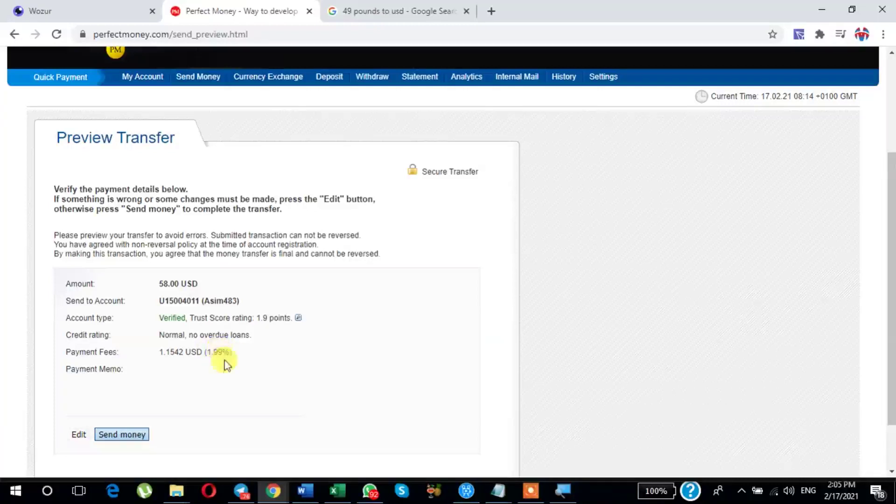
pyautogui.click(337, 492)
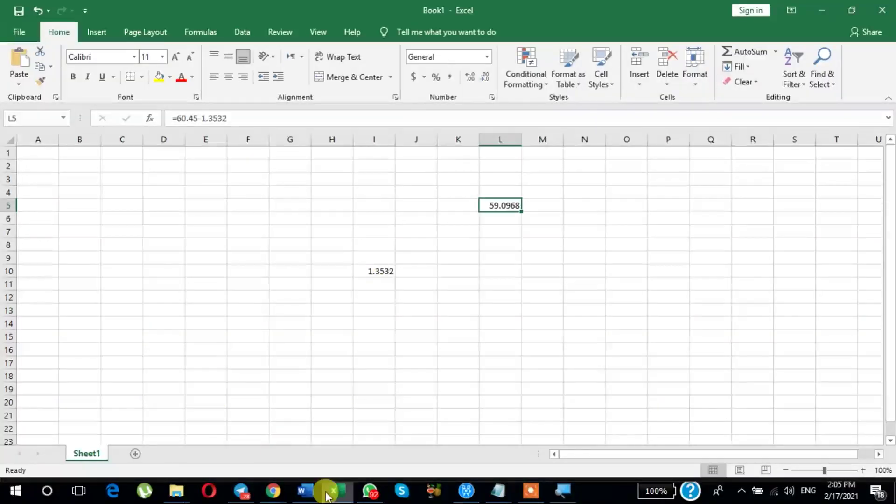
pyautogui.click(332, 493)
pyautogui.click(114, 436)
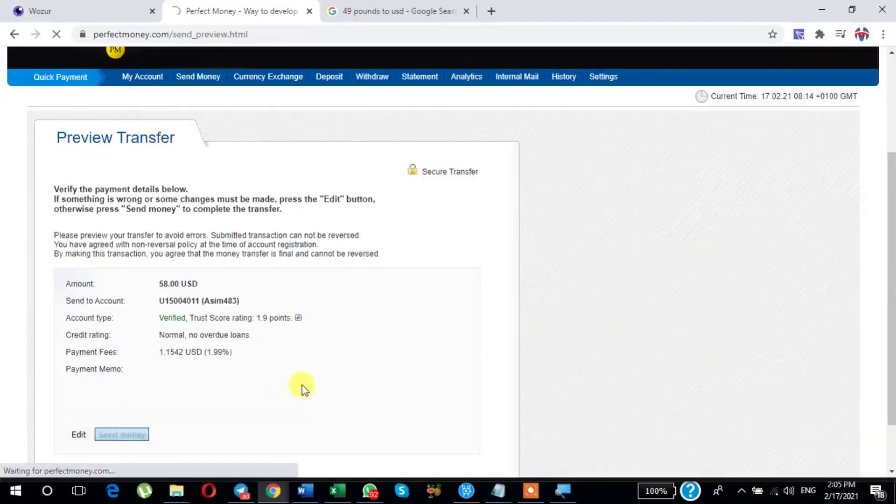